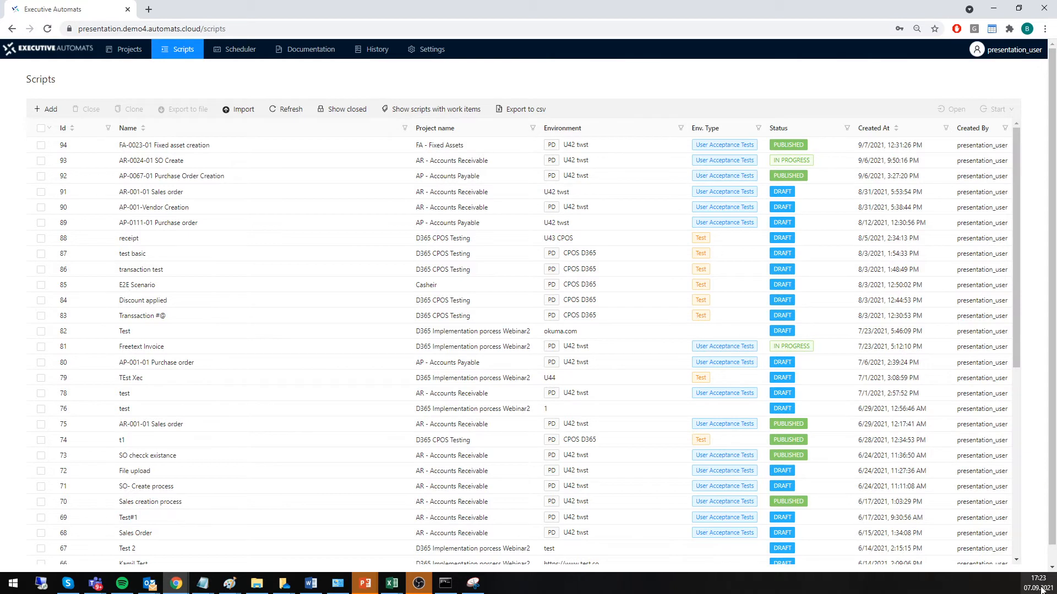
Switch to the Azure portal, refresh the Insights of EA-TEST42VM-1 and examine its CPU, memory and logical disk charts.
key(alt+Tab)
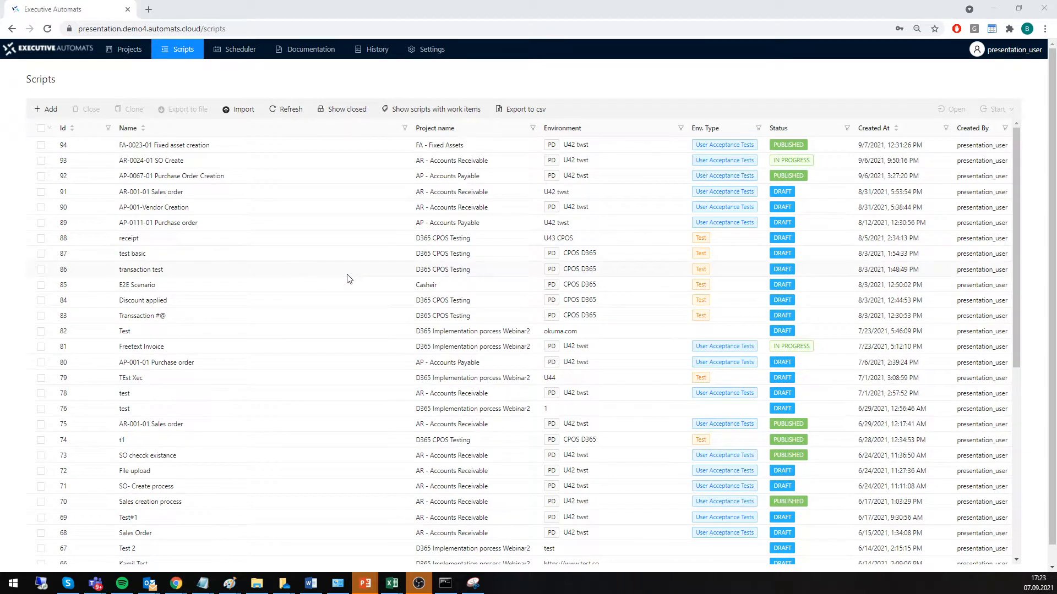
key(alt+Tab)
click(430, 125)
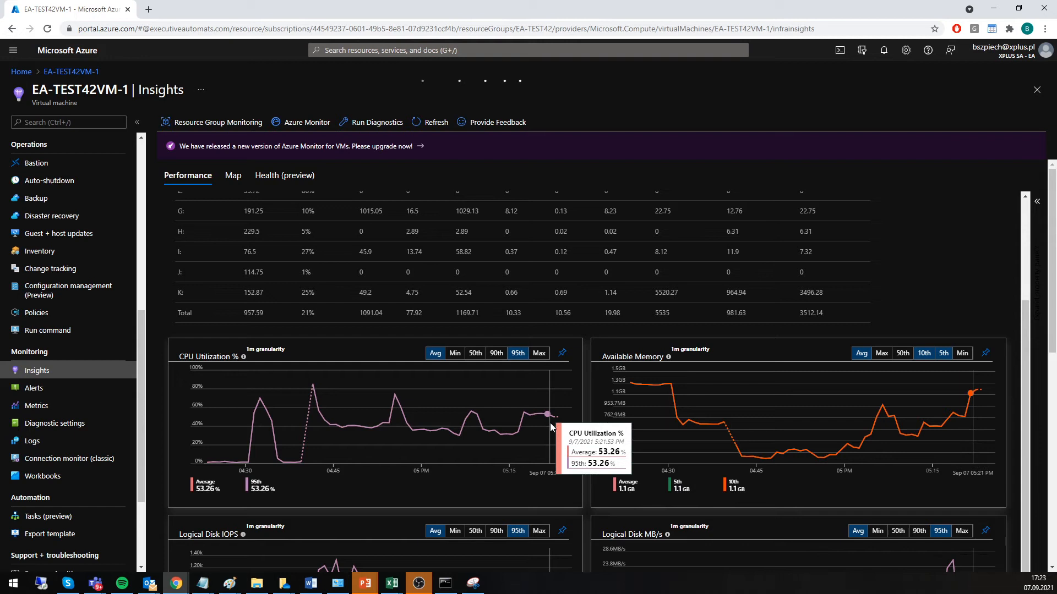
scroll(521, 473, down, 3)
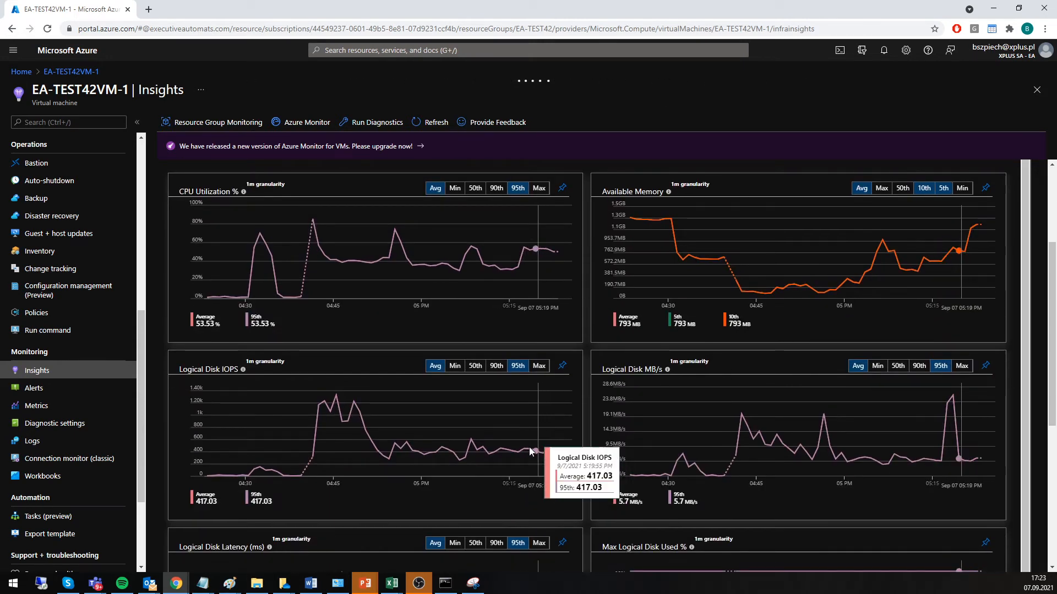
scroll(520, 452, up, 2)
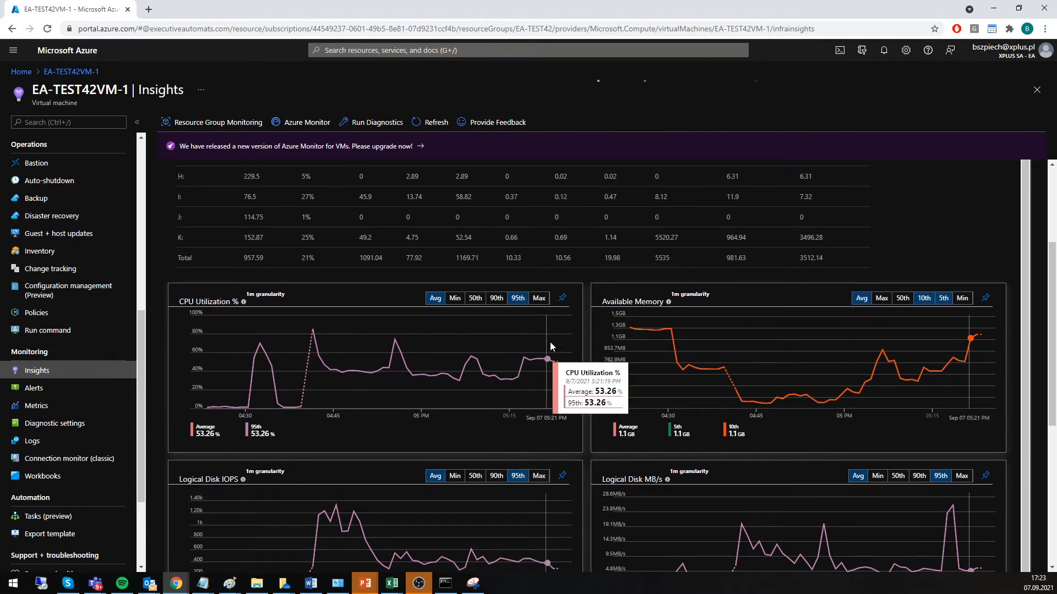
click(433, 126)
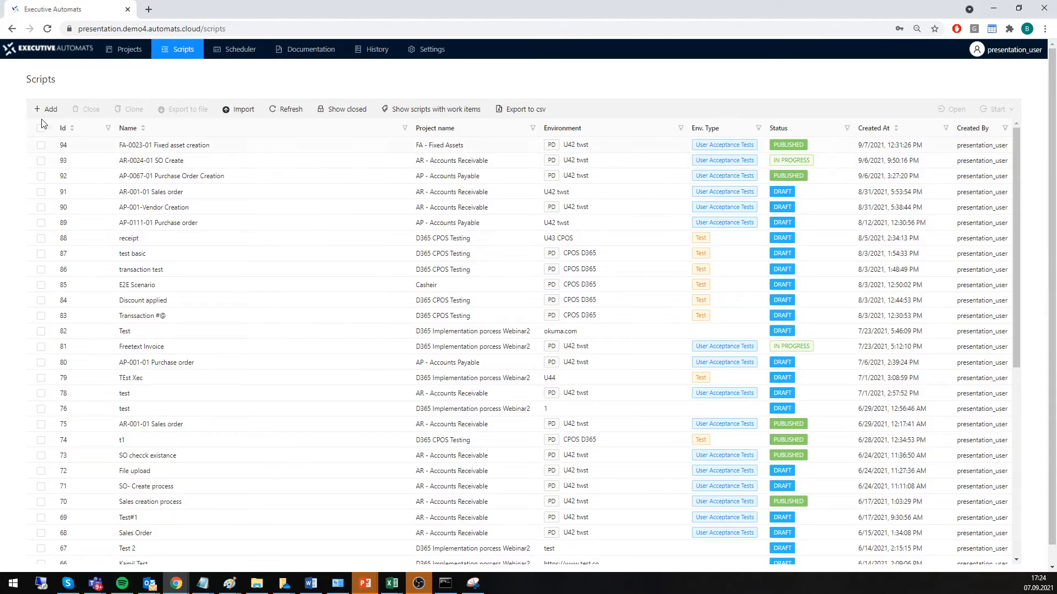
Create a script named "Sales Creation stresstest" in the AR - Accounts Receivable project.
click(44, 109)
click(798, 88)
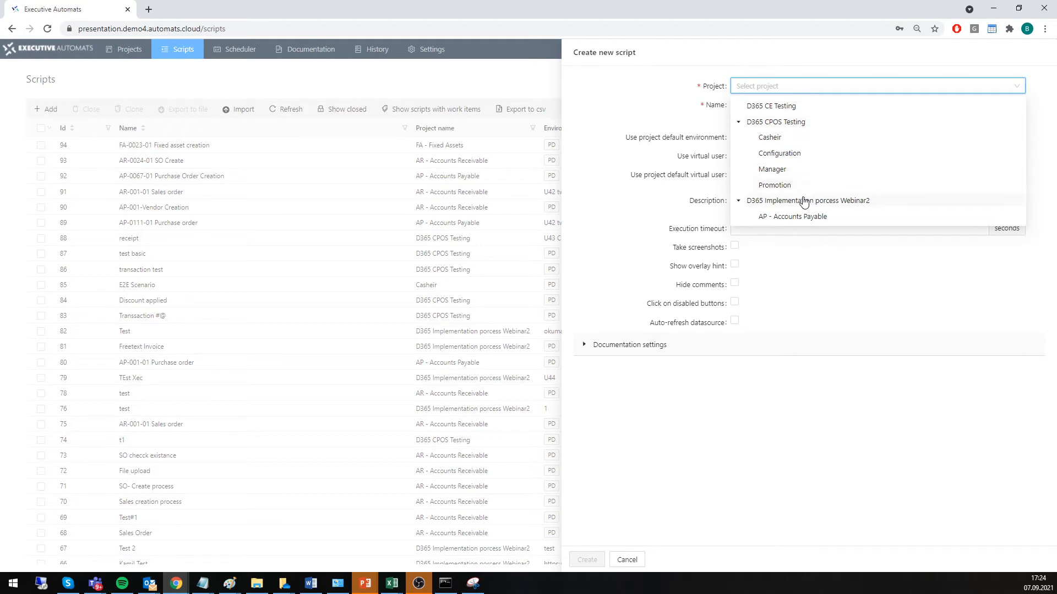
scroll(804, 202, down, 2)
click(810, 137)
click(767, 105)
text(Sales Creation stresstest)
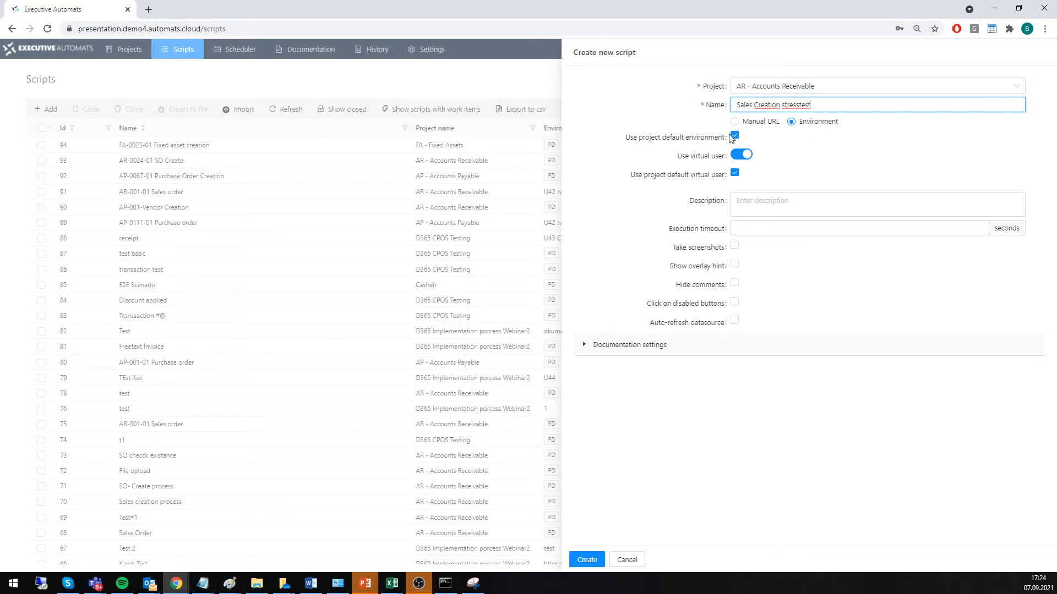
click(586, 560)
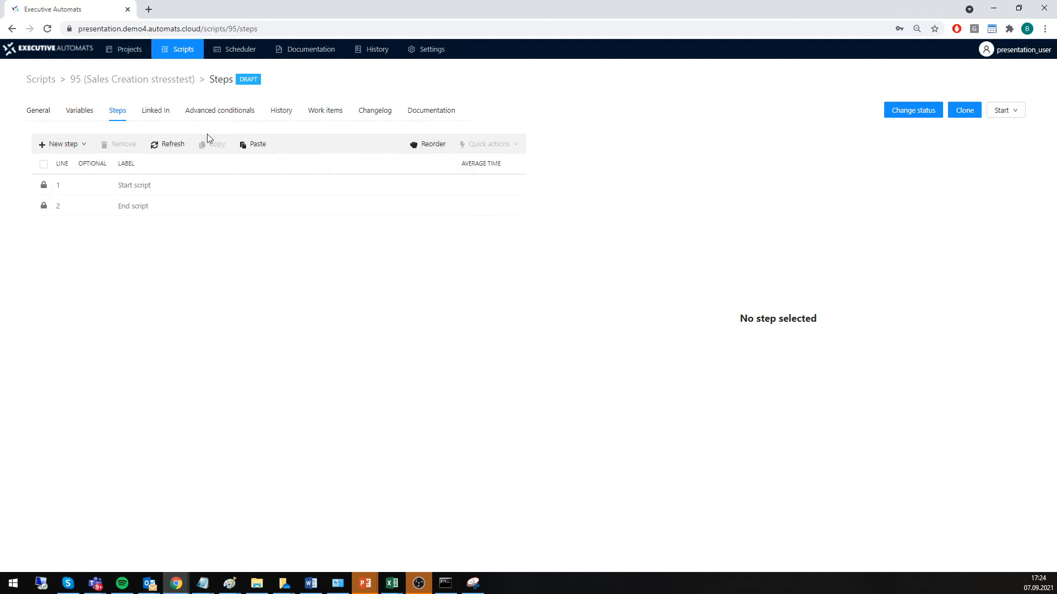
Open the script in the recorder, expand the Finance and Operations module list and start recording.
click(1012, 110)
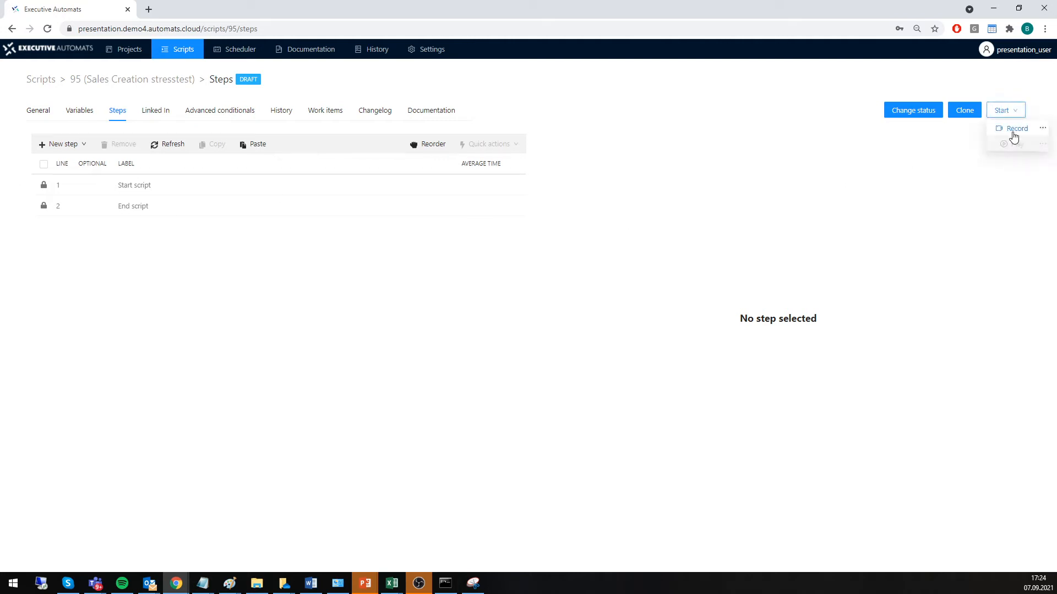
click(1013, 128)
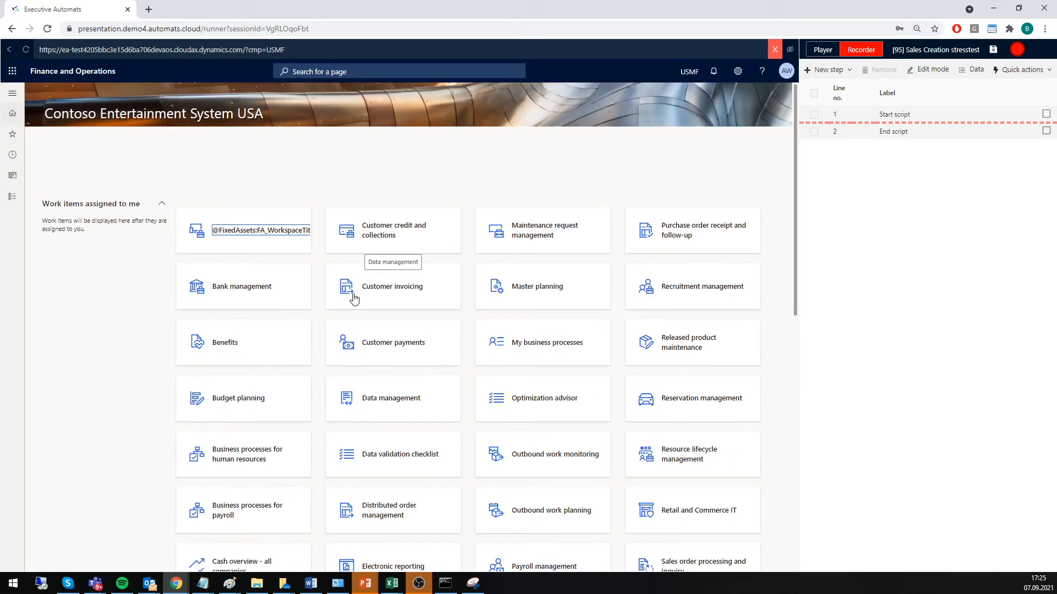
click(9, 202)
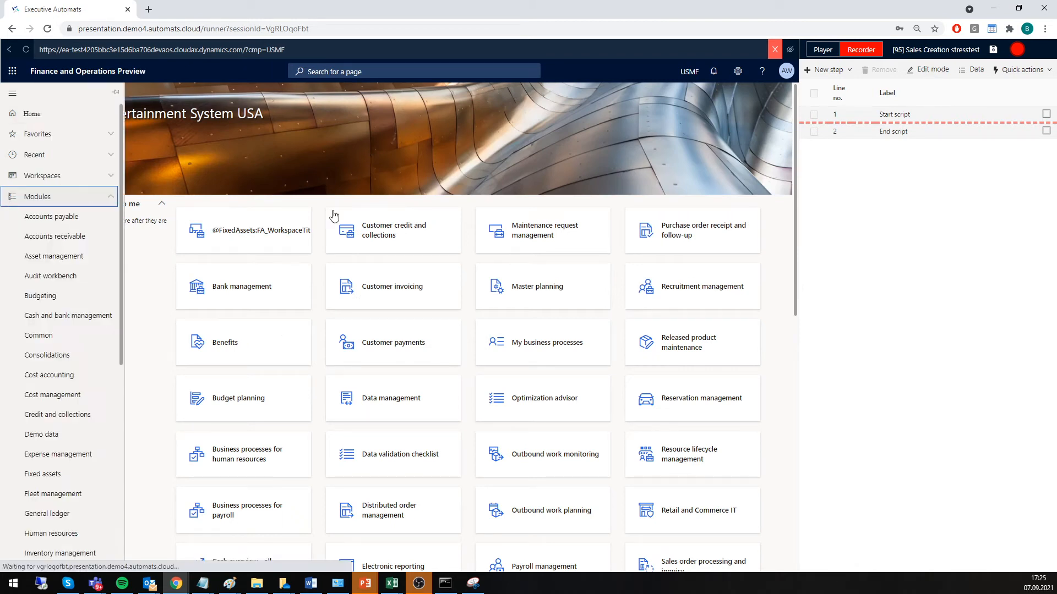
click(1019, 50)
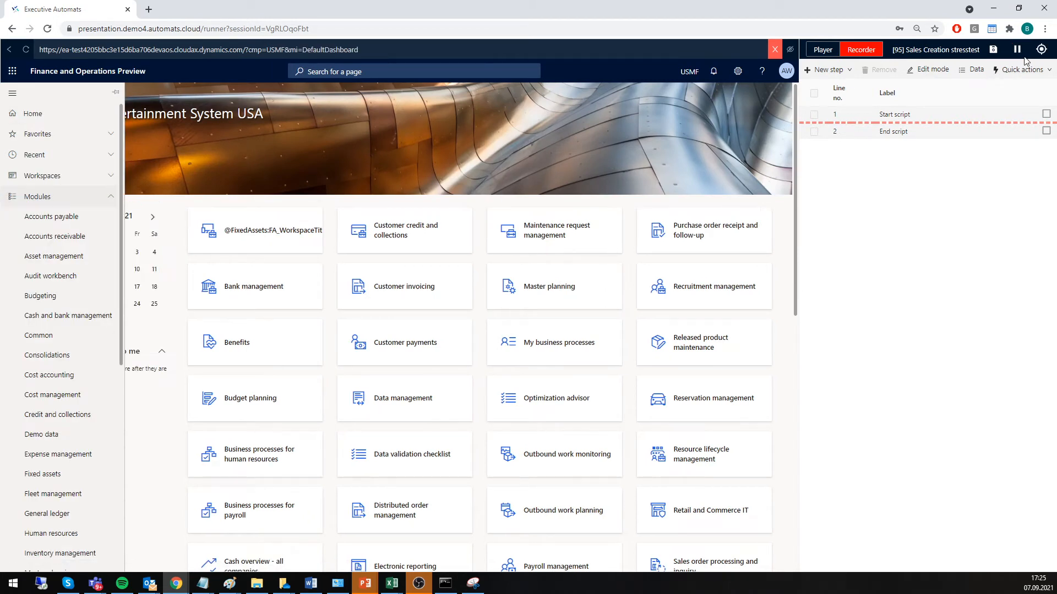
Open all sales orders in Accounts receivable and create a sales order for customer account US-002.
click(55, 241)
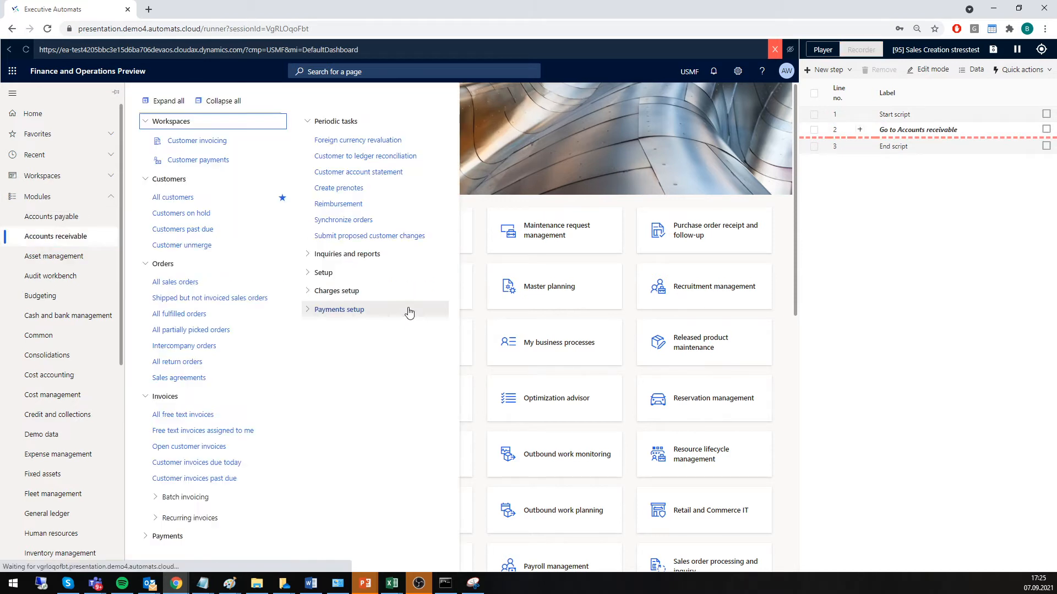
click(227, 287)
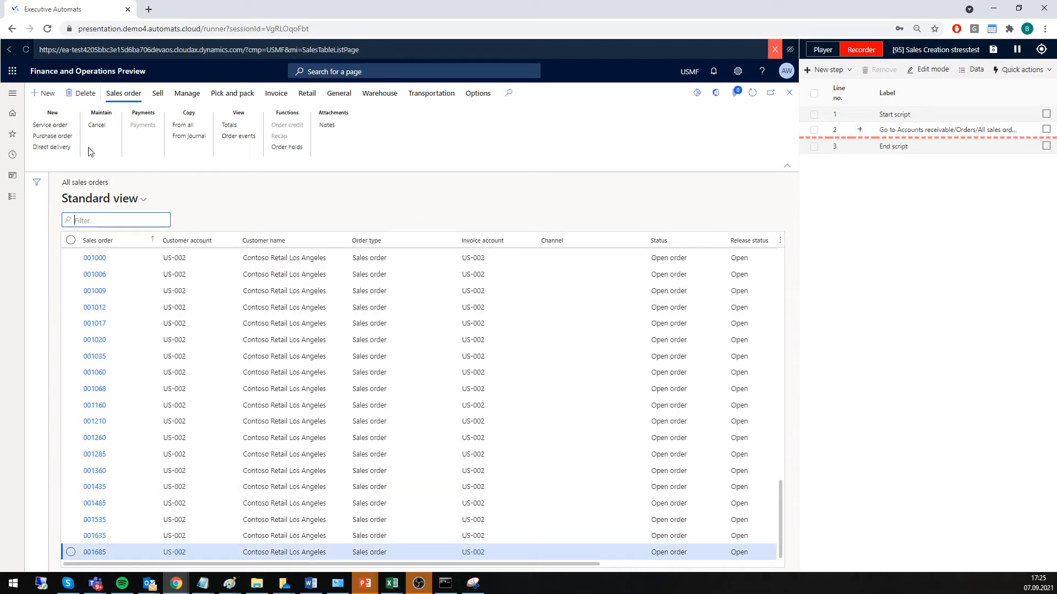
click(44, 94)
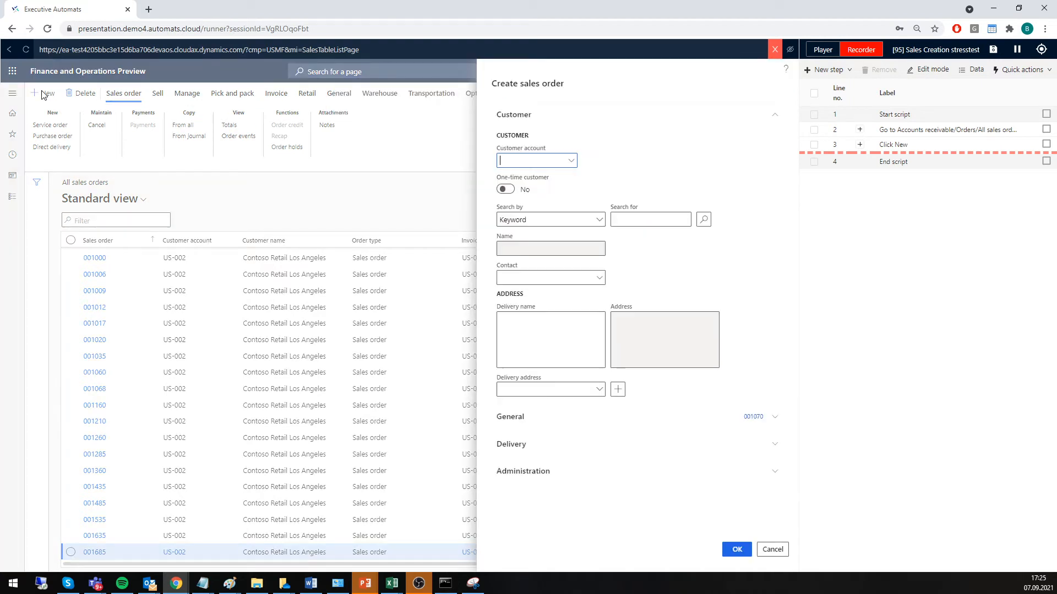
click(572, 163)
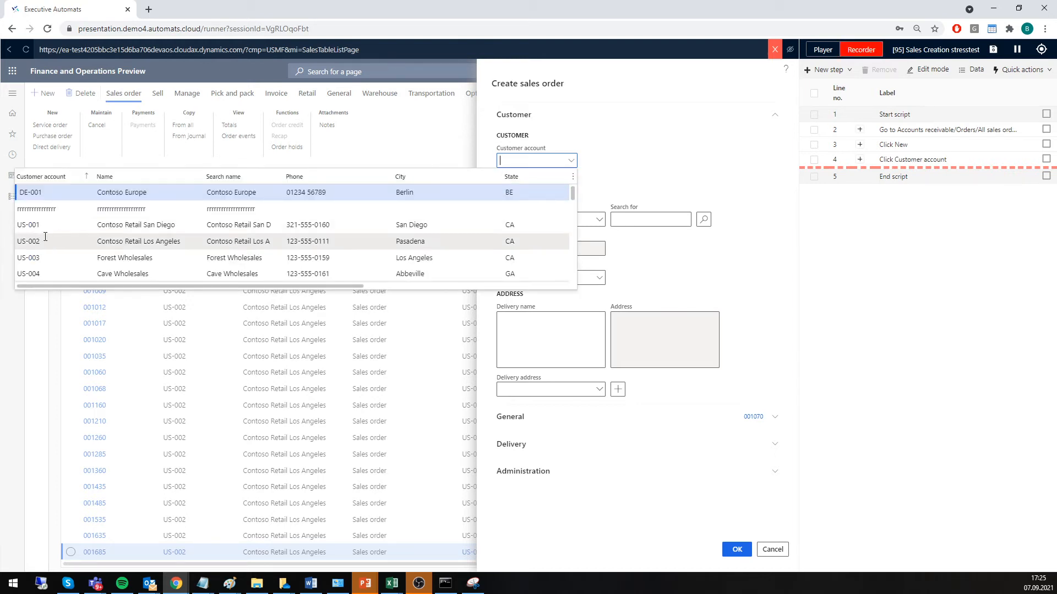
click(737, 550)
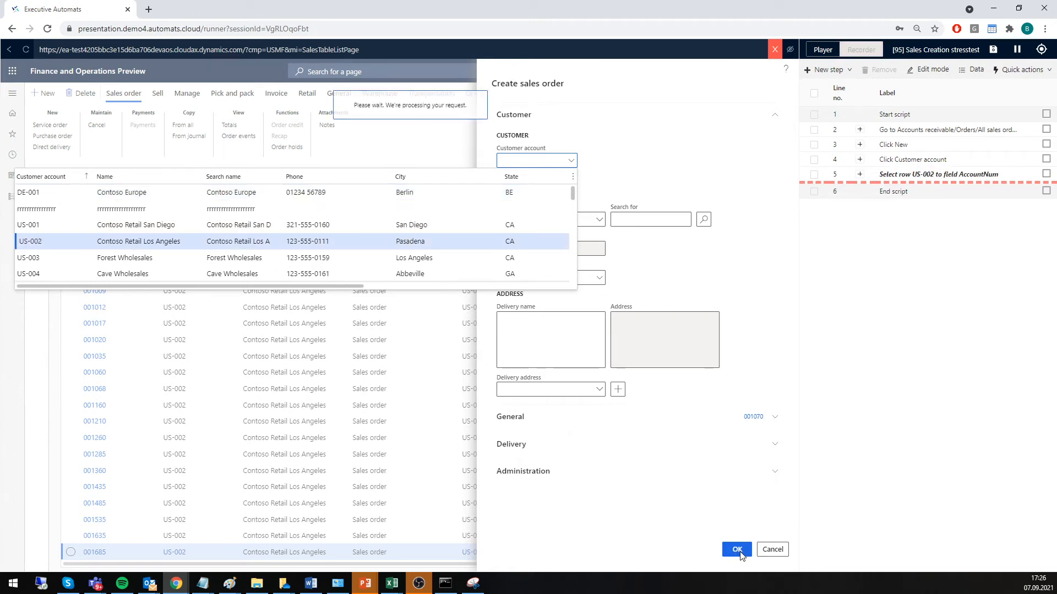
click(737, 549)
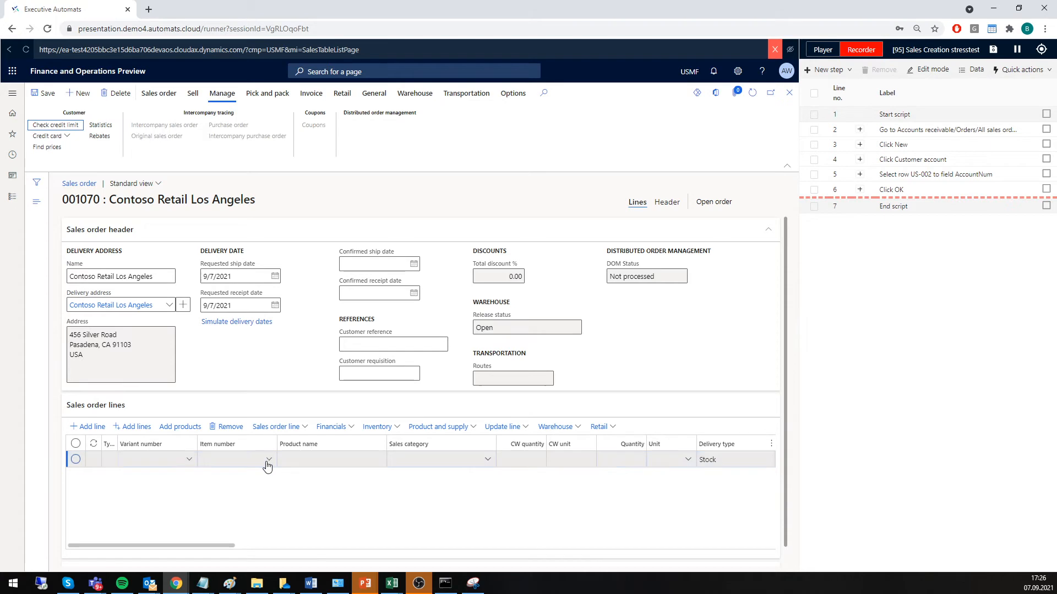
Fill in the sales order line with item number A0001, site 4 and warehouse 41.
click(266, 466)
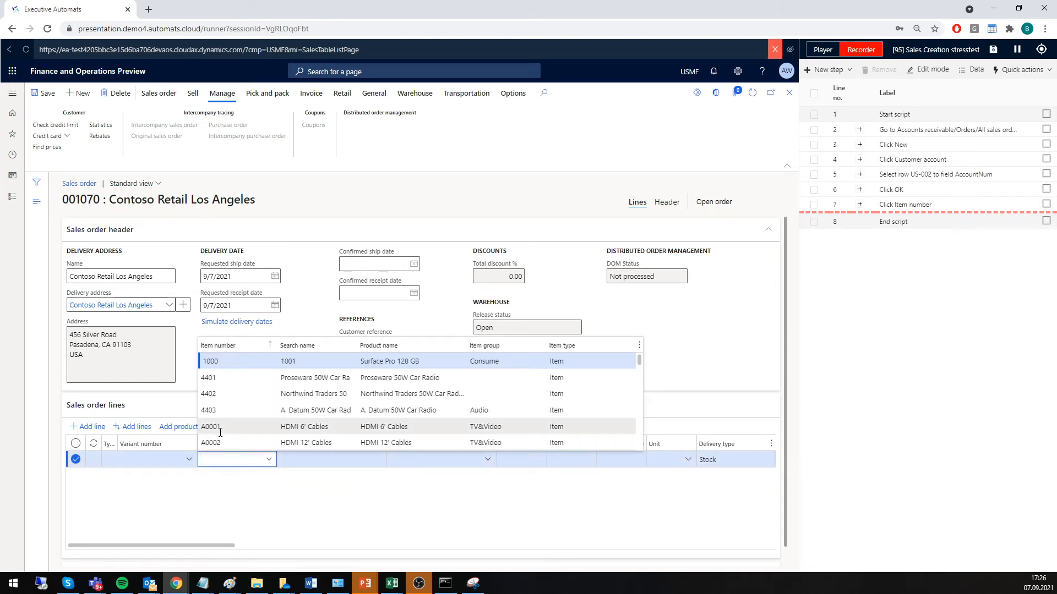
click(219, 429)
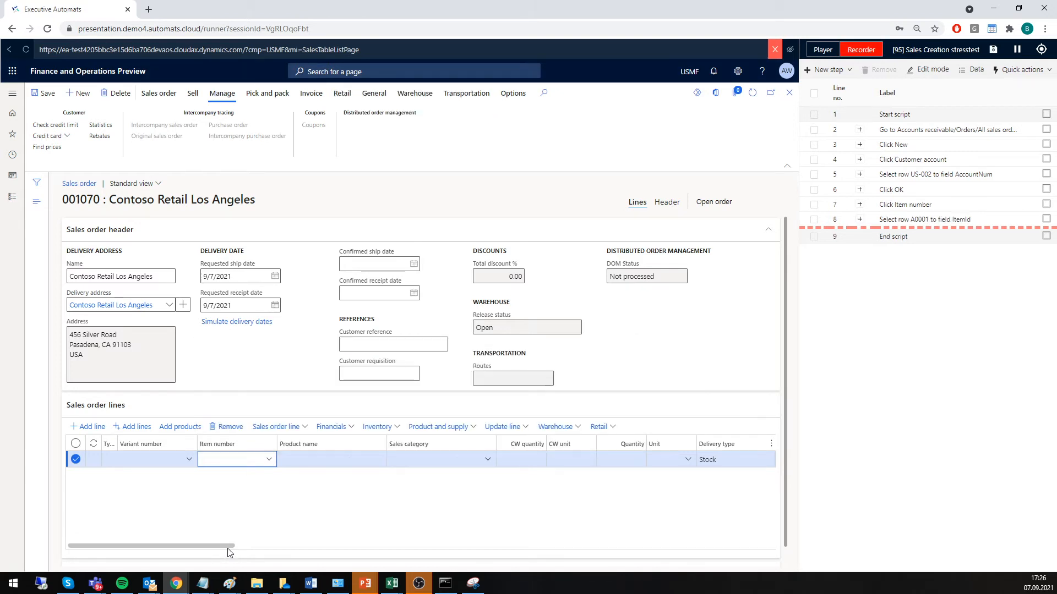
drag(371, 548, 373, 548)
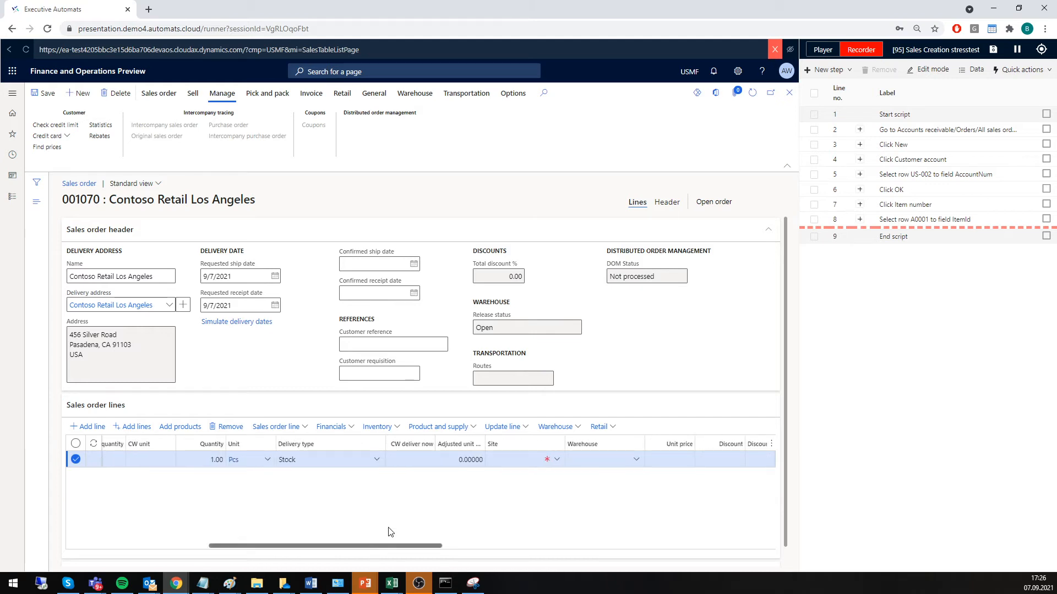
click(558, 462)
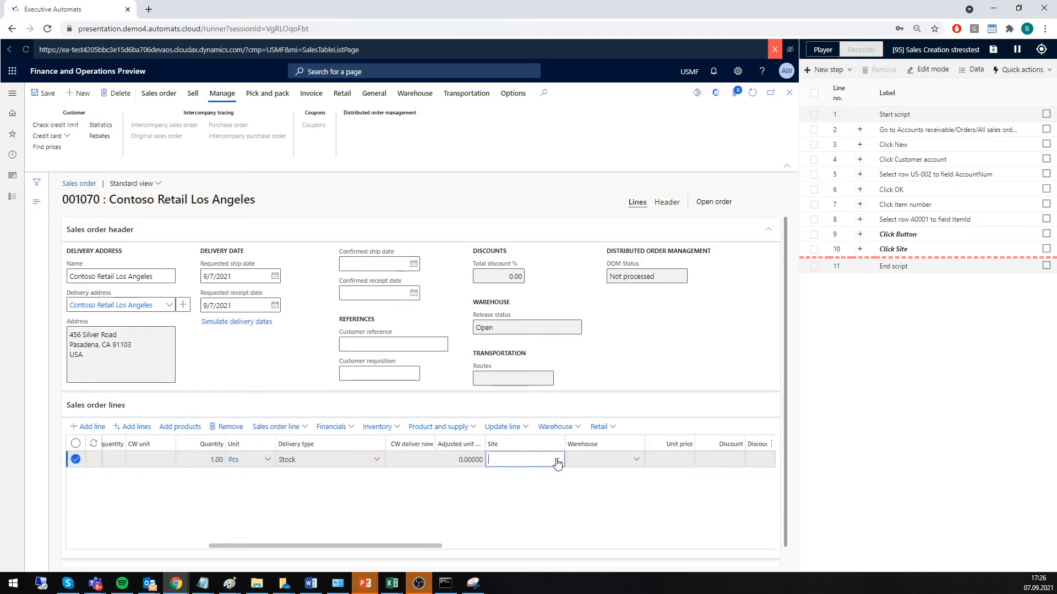
click(511, 418)
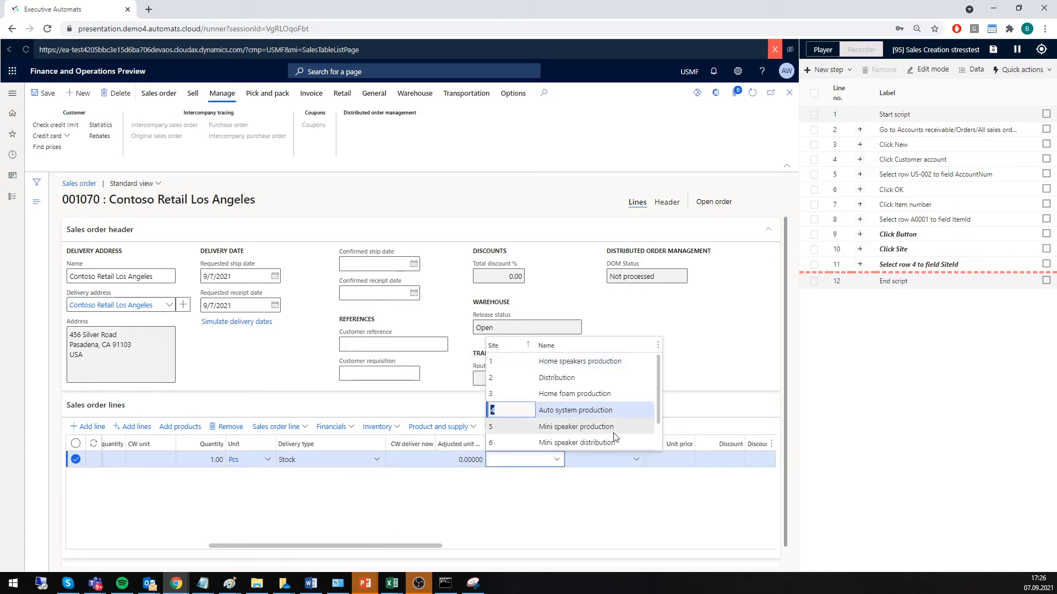
click(636, 461)
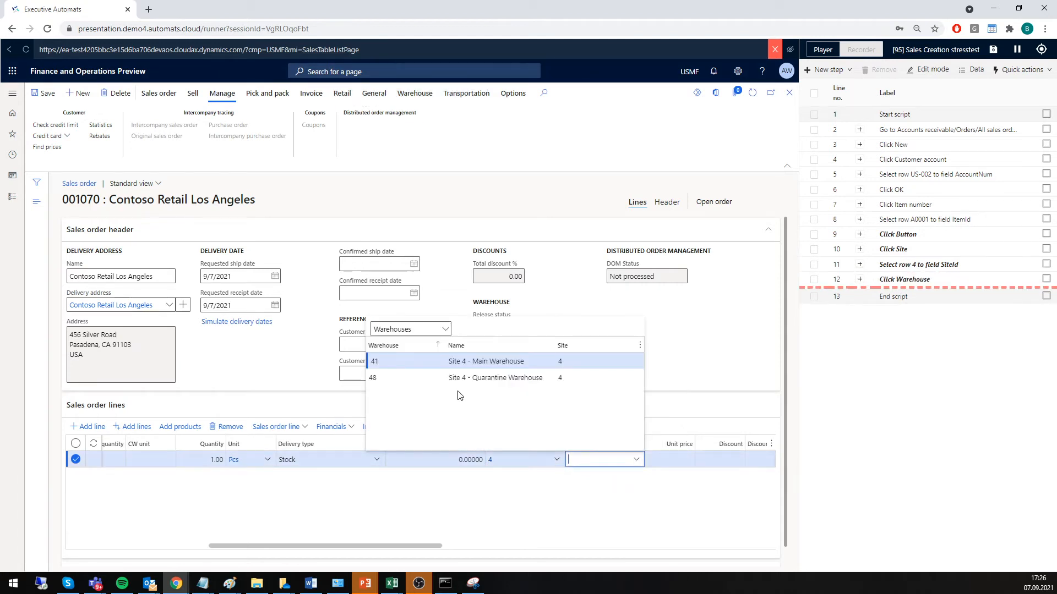
click(419, 361)
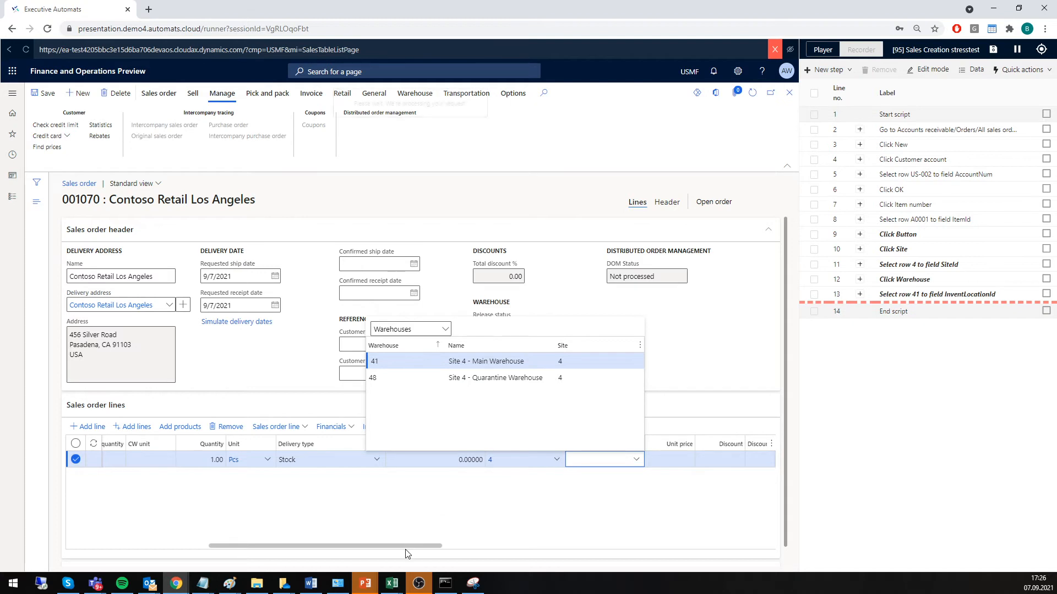
Set the order line's unit price to 3444 and check the customer's credit limit.
drag(433, 547, 529, 545)
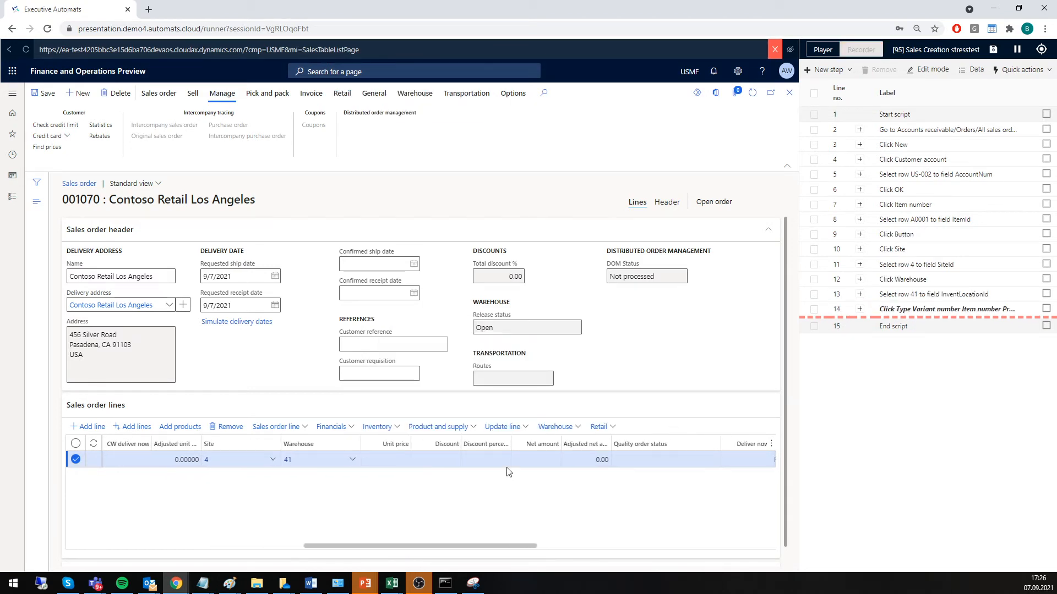
click(391, 461)
text(344)
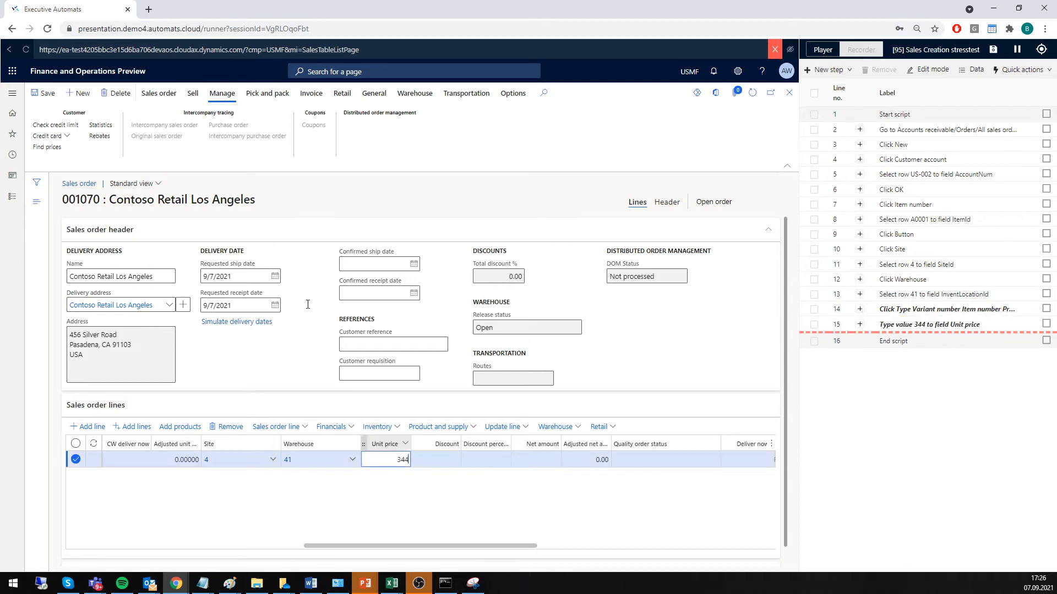
text(4)
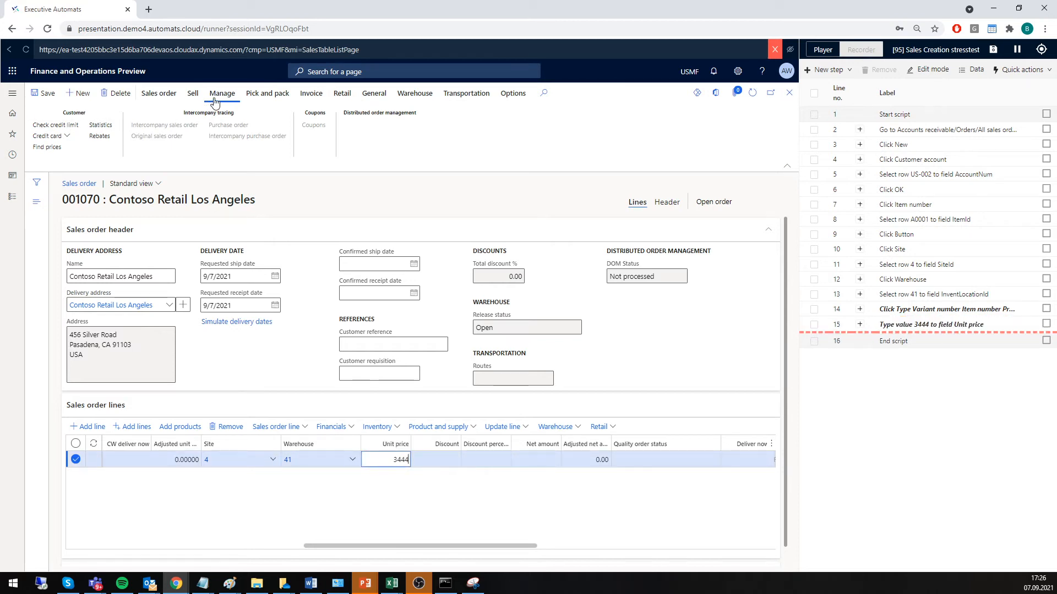
click(215, 101)
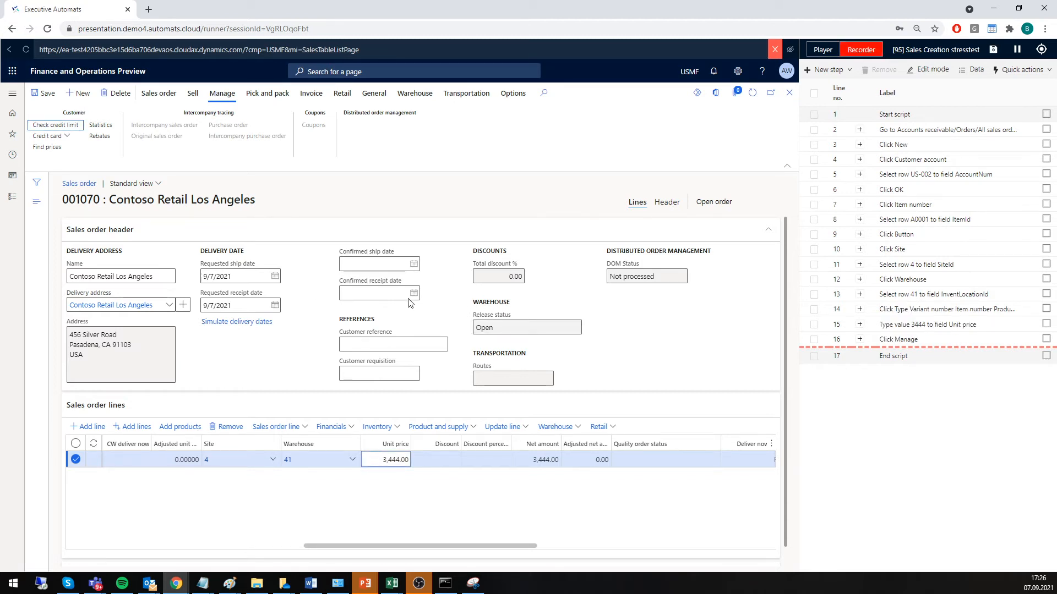
click(37, 130)
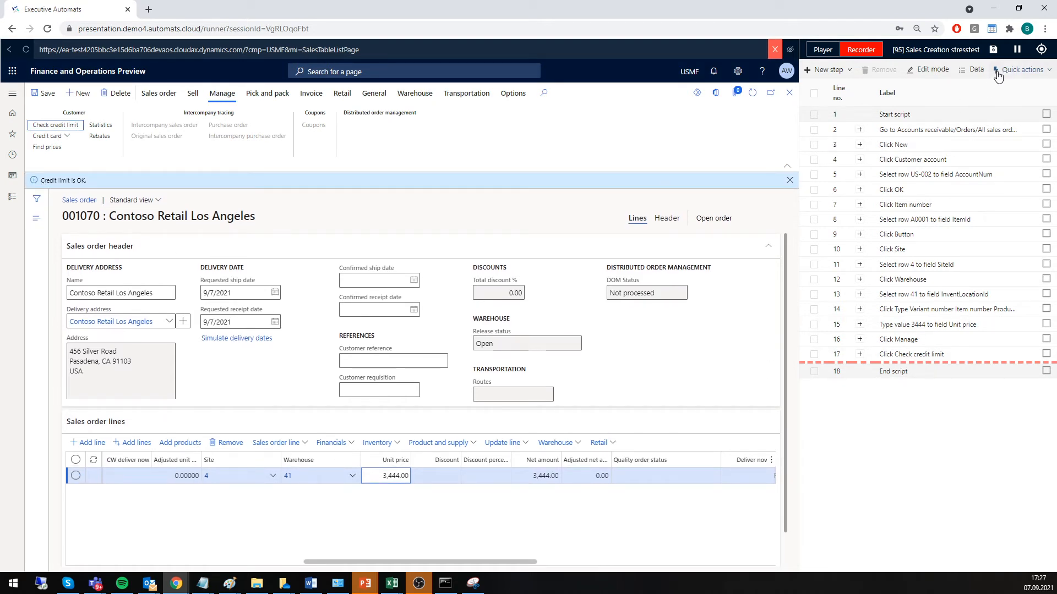
Stop recording and play back the recorded script in the player.
click(1017, 53)
click(823, 50)
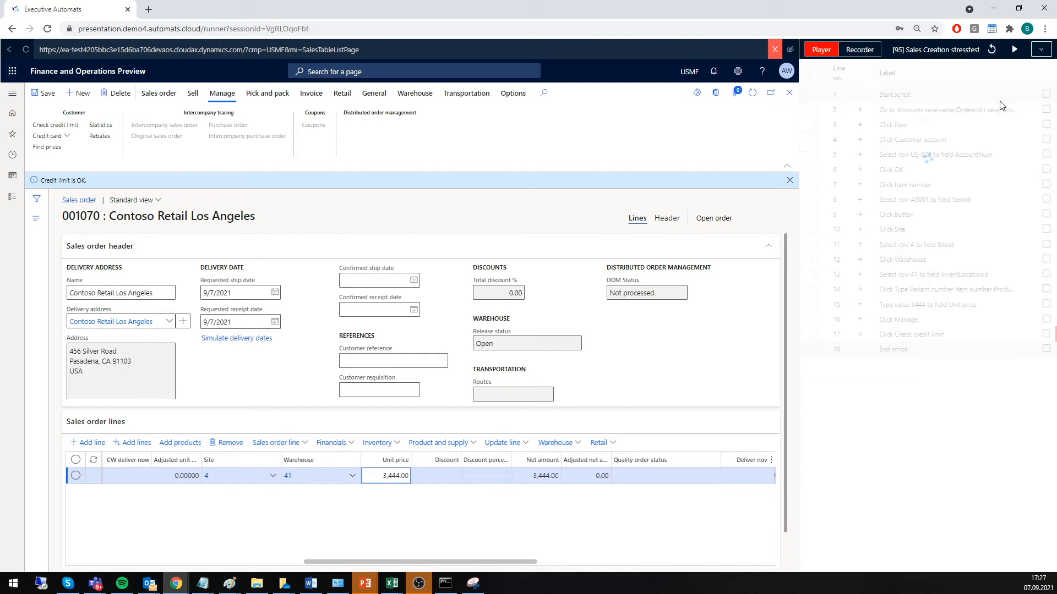
click(1016, 53)
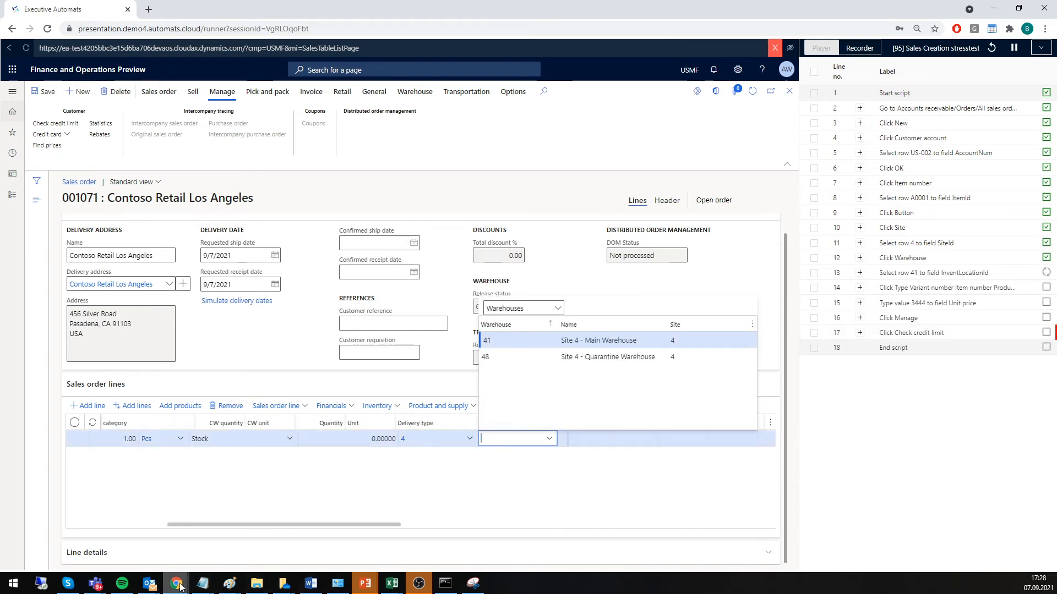
Switch to the Azure portal and refresh the EA-TEST42VM-1 performance charts to examine the load during playback.
mouse_move(179, 584)
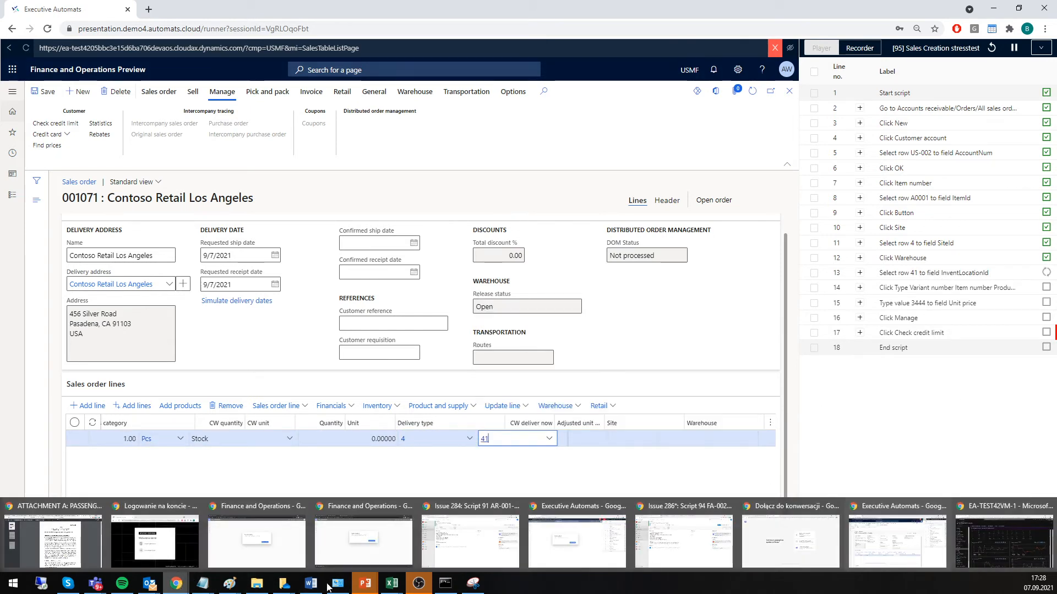
click(981, 546)
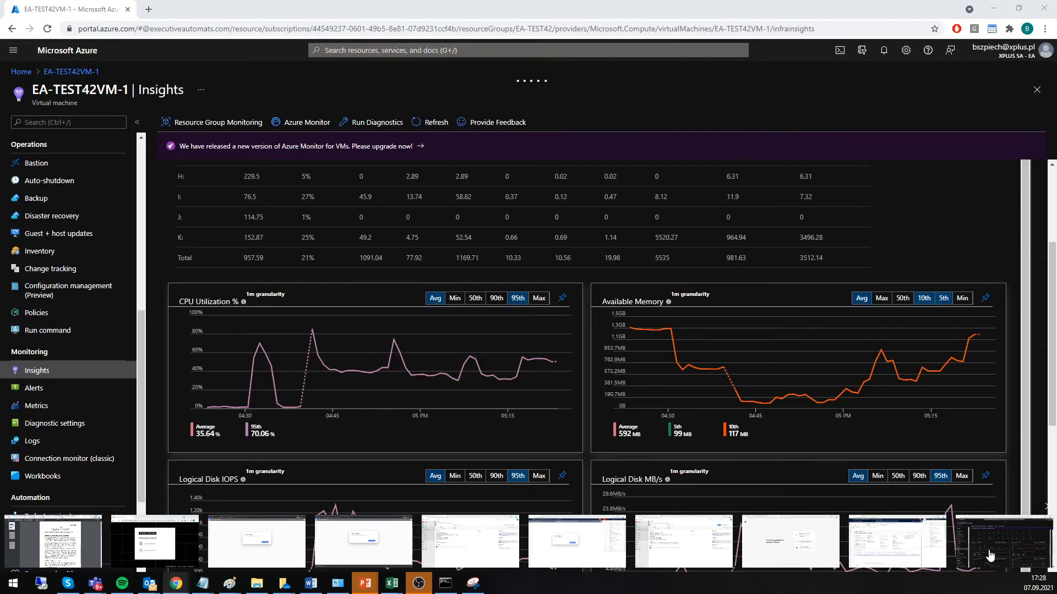
click(435, 126)
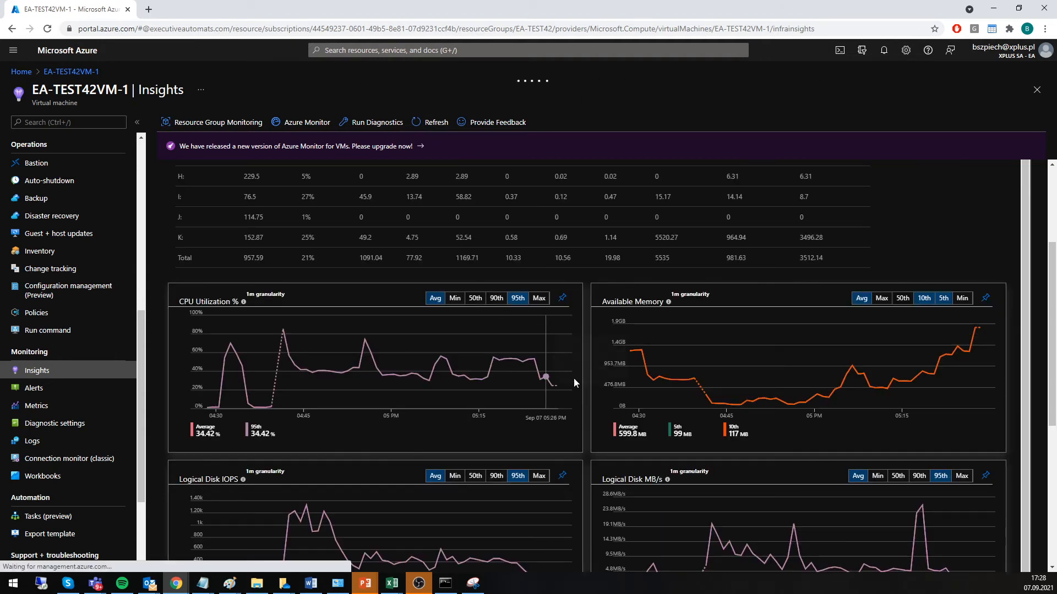
Put the Azure portal window away and close the player session of the Sales Creation stresstest script in Executive Automats.
mouse_move(553, 387)
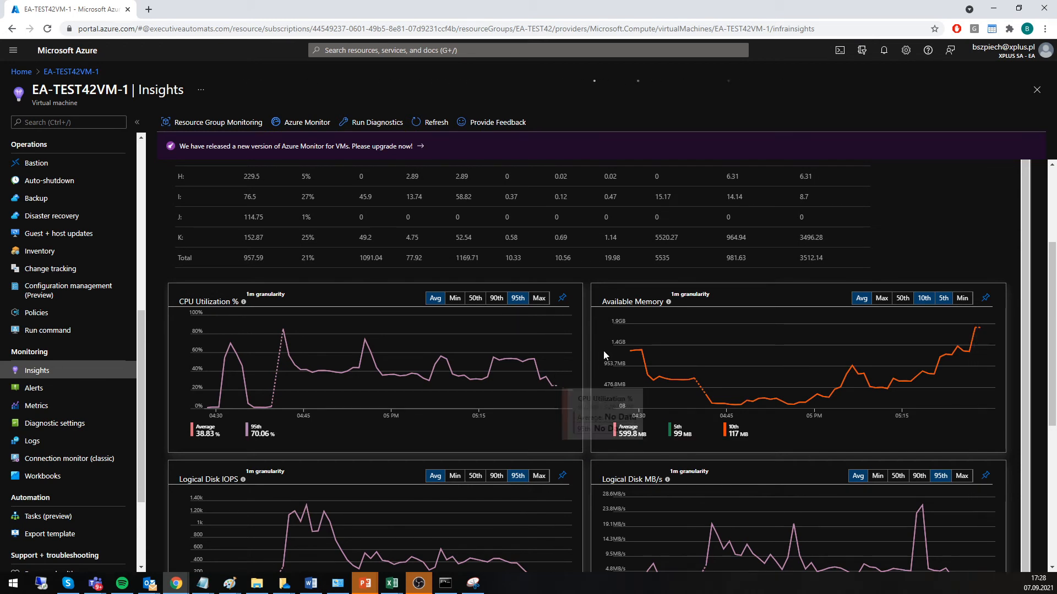
drag(809, 6, 296, 188)
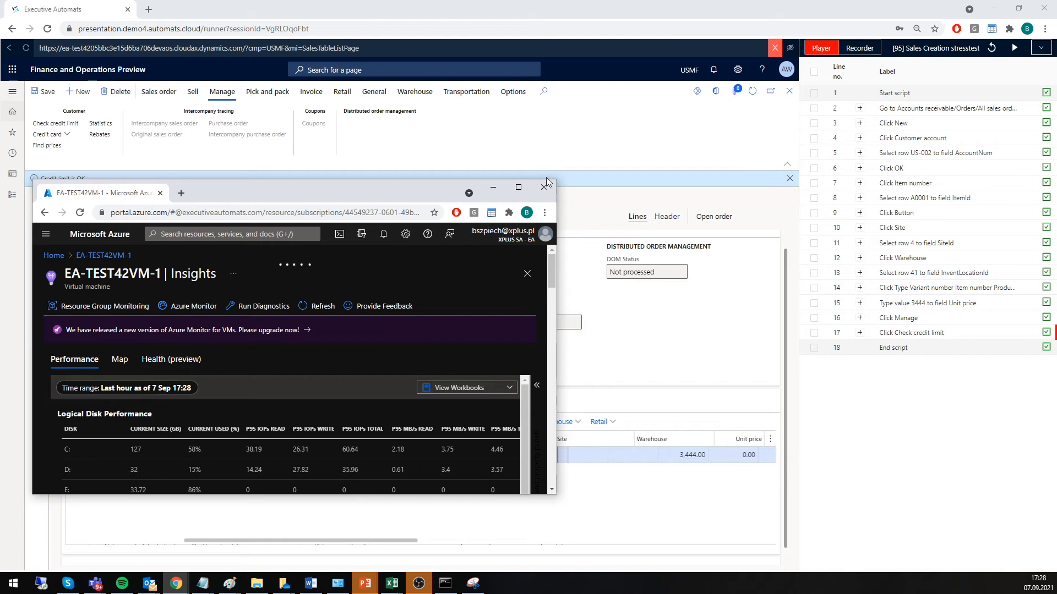
click(493, 190)
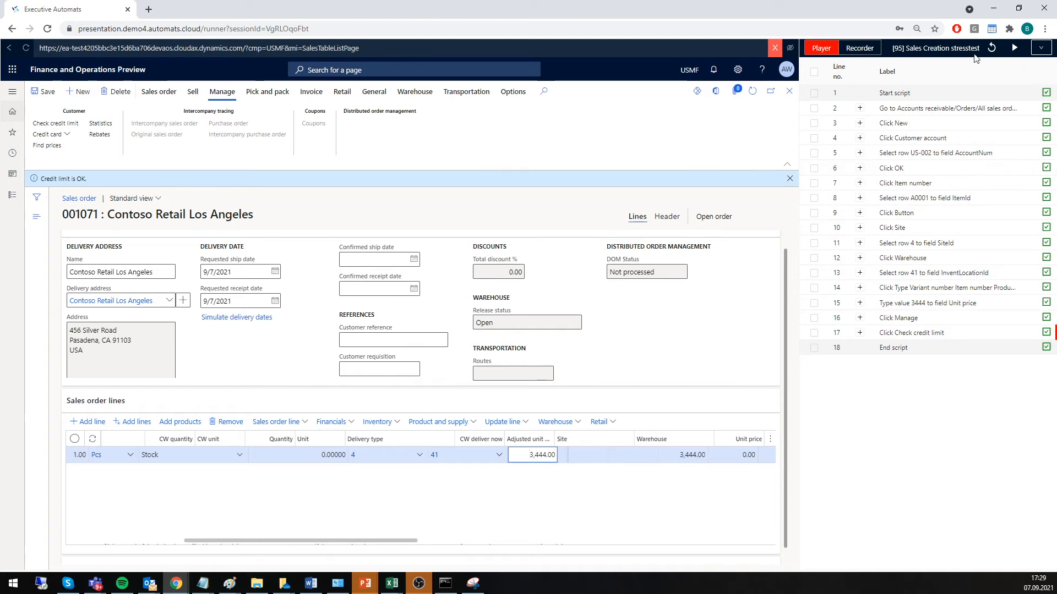
click(776, 49)
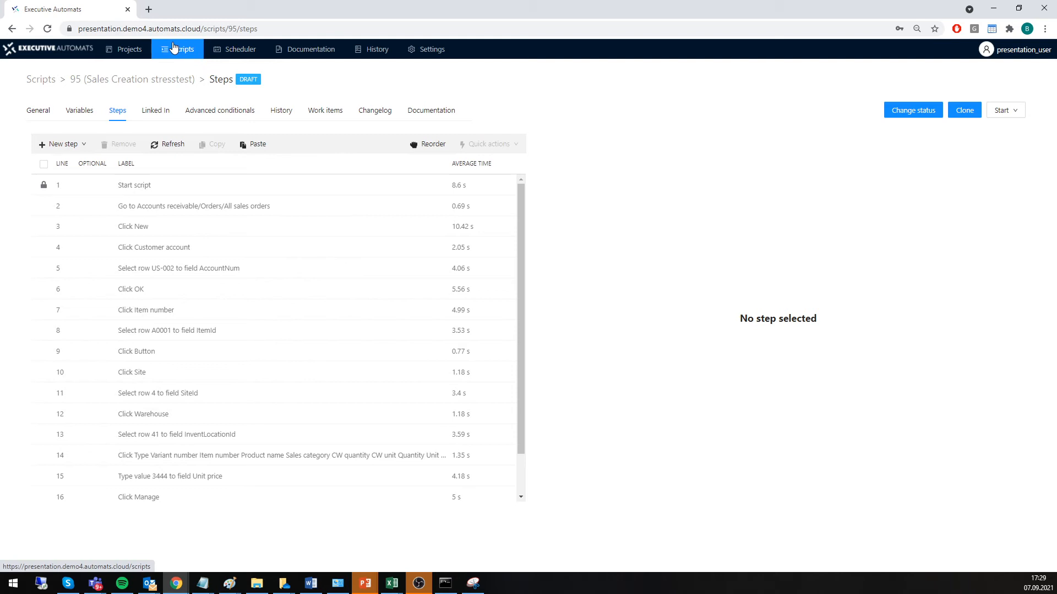
Create a scheduler job named Performance Run in Gantt mode and open it.
click(230, 49)
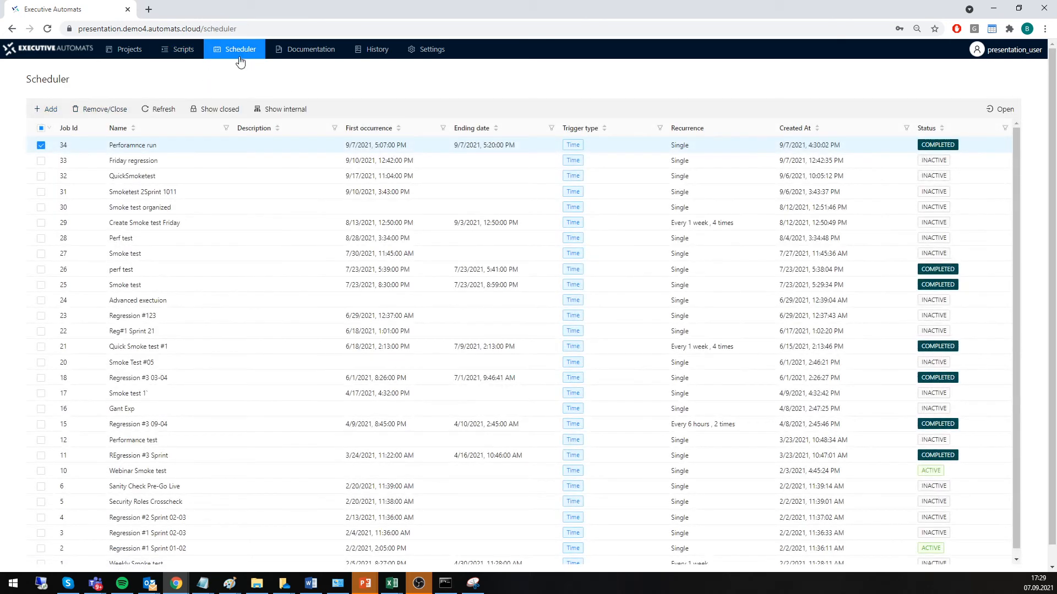
click(48, 109)
click(964, 82)
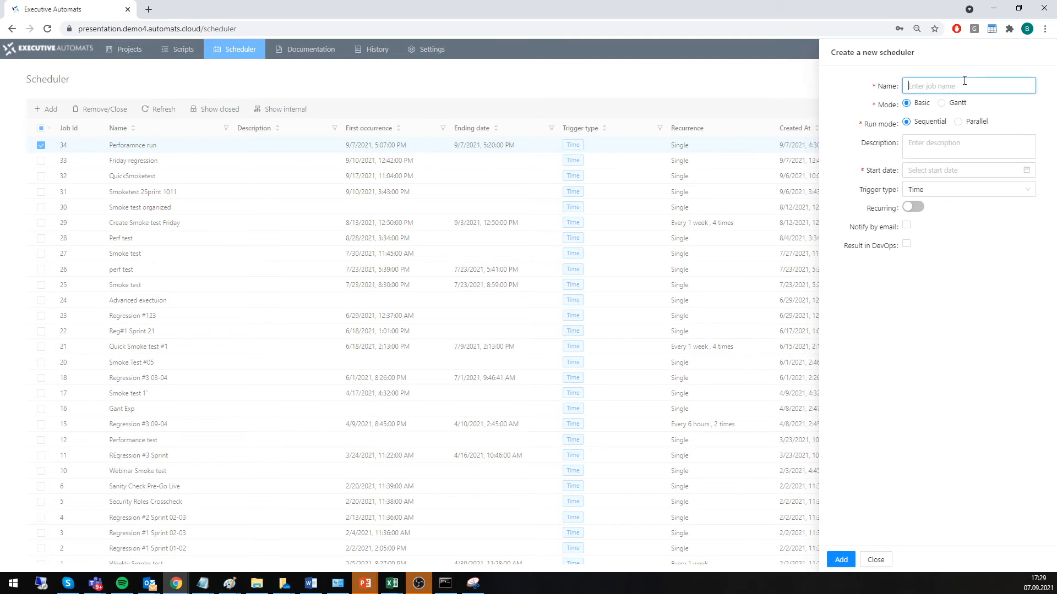
text(Performance Run)
click(953, 105)
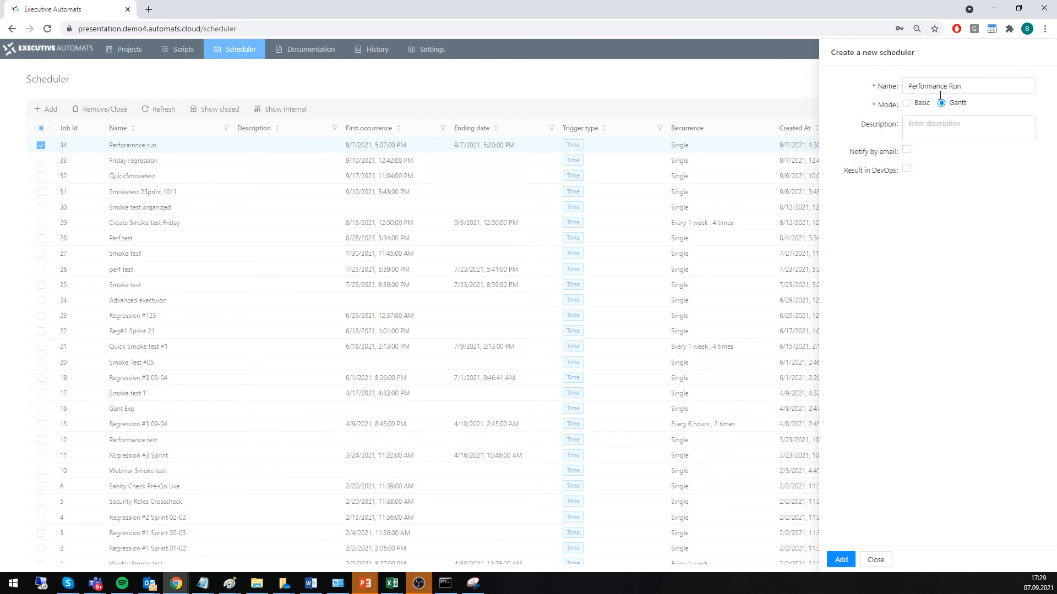
click(838, 560)
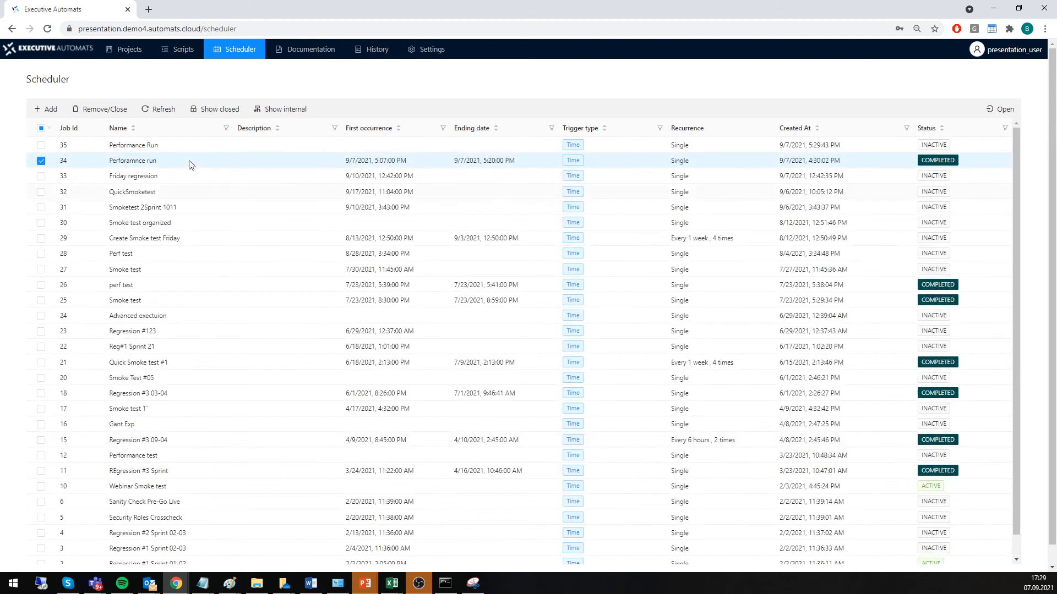
click(170, 147)
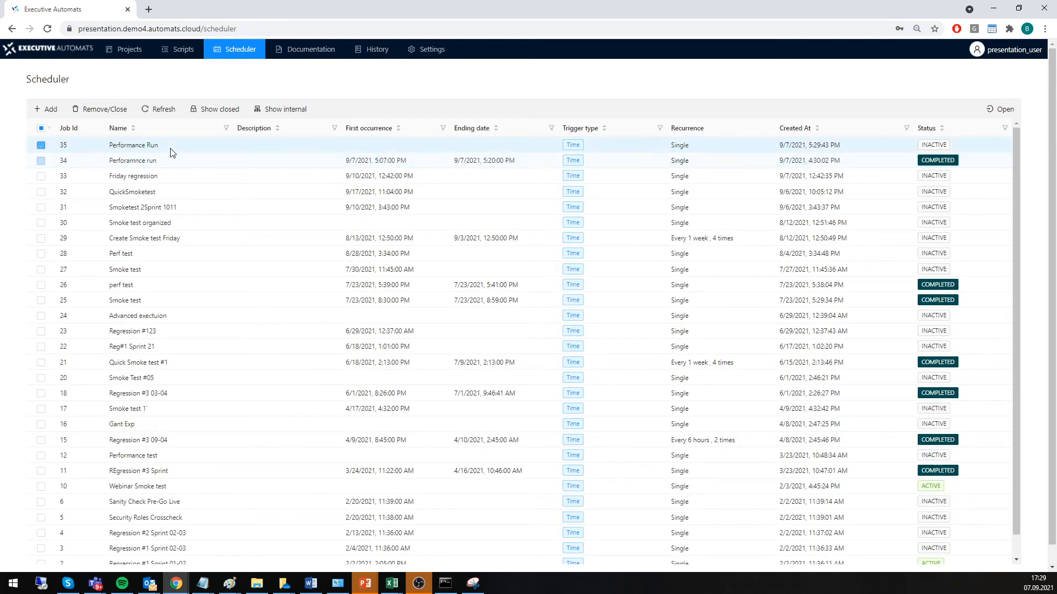
double_click(147, 148)
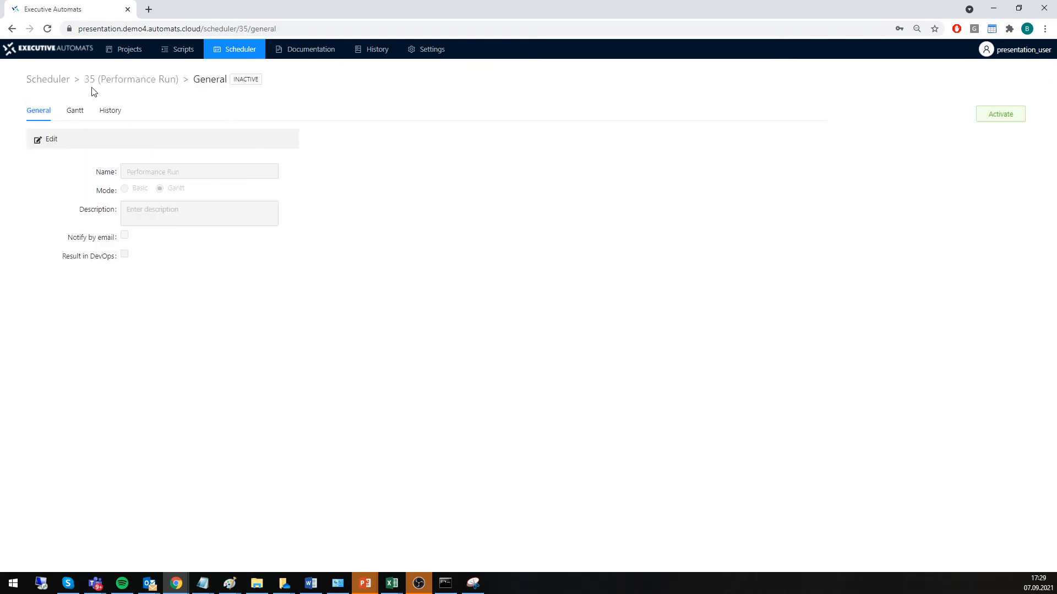
Add scripts 91 to 94 (sales order, purchase order creation, SO create, fixed asset creation) to the job's Gantt flow.
click(71, 118)
click(47, 142)
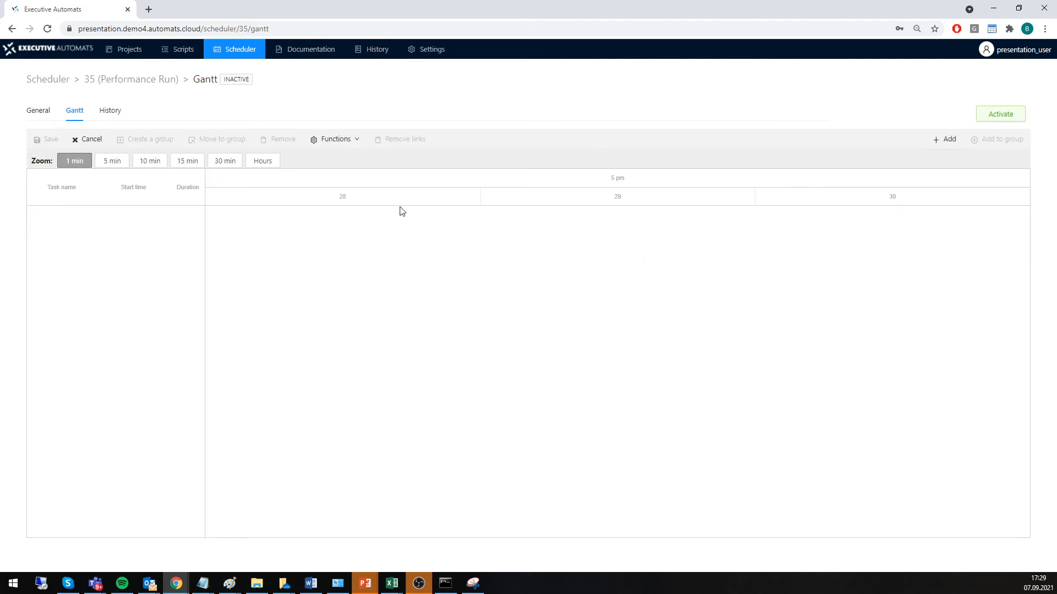
click(947, 141)
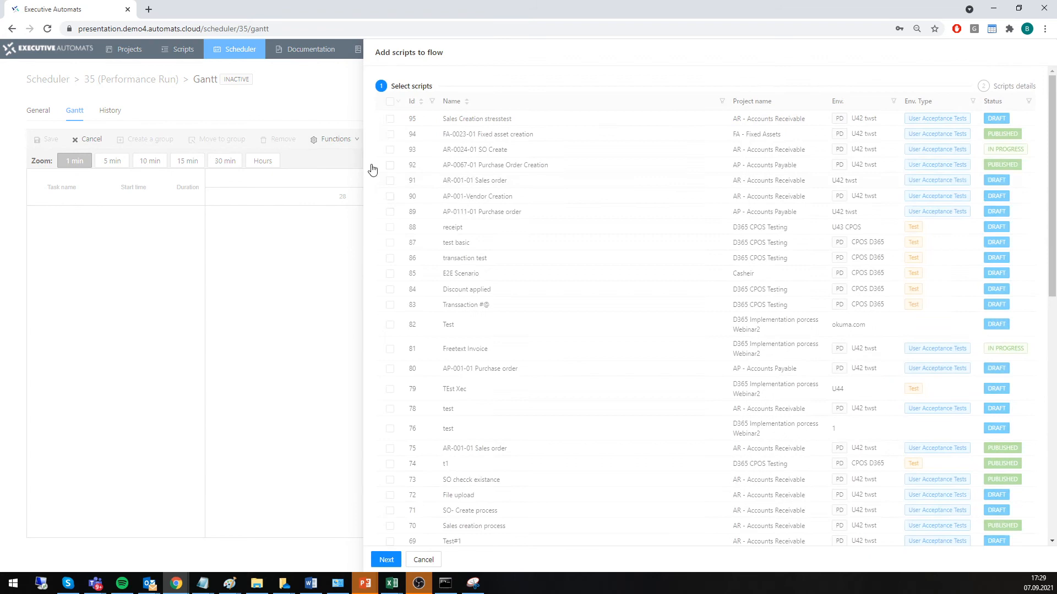
click(389, 134)
click(389, 150)
click(390, 165)
click(390, 181)
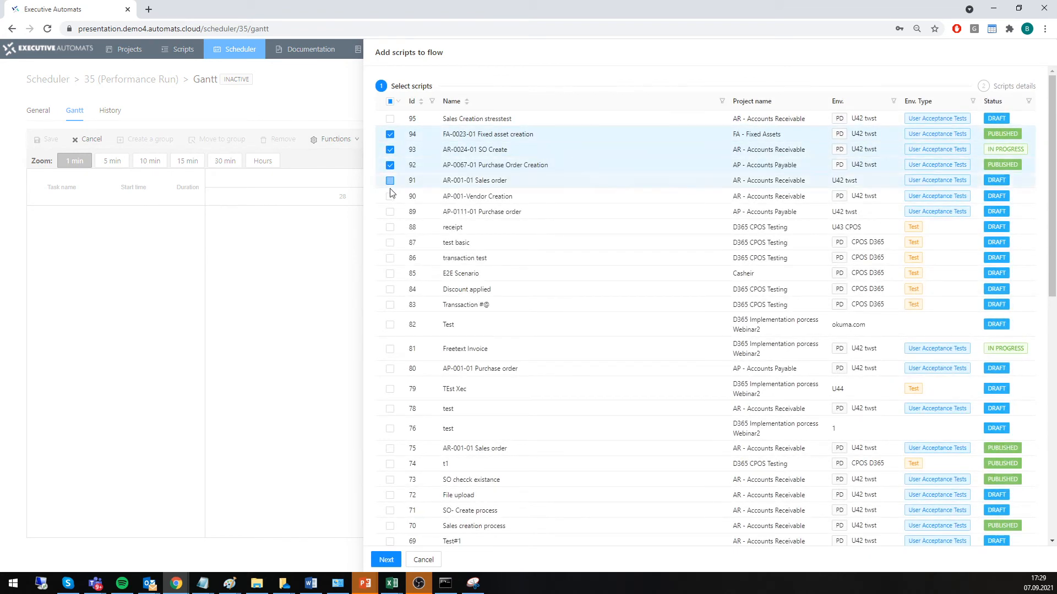
click(397, 562)
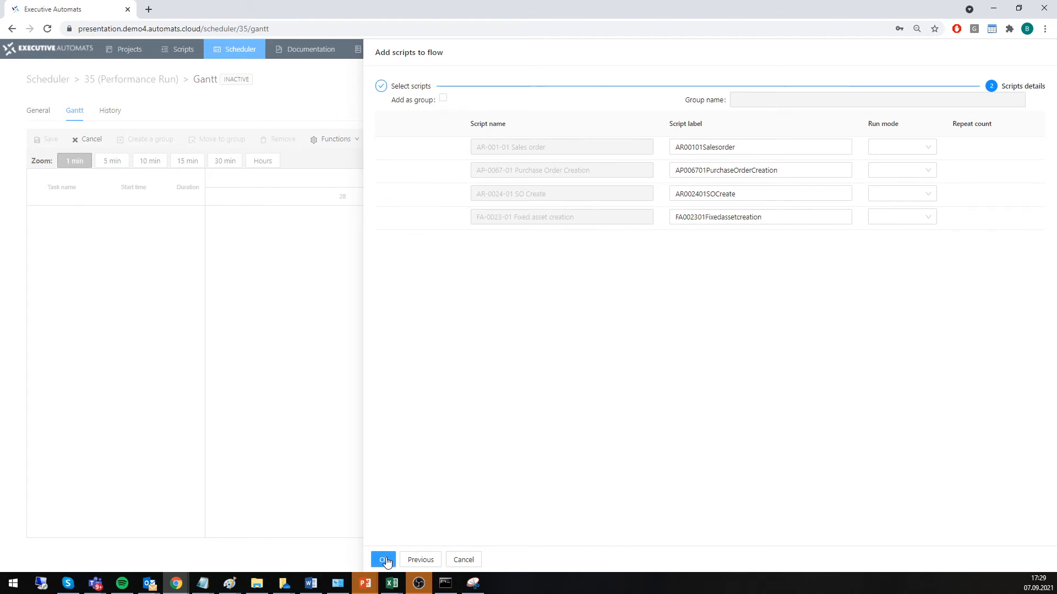
click(386, 560)
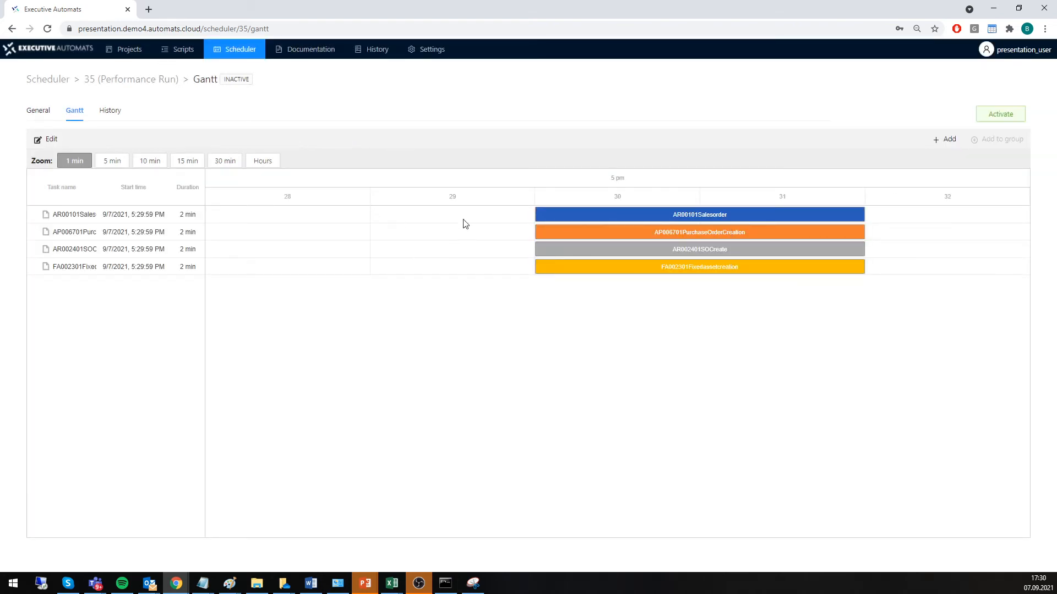
Stagger the four Gantt tasks to start between about 5:28 and 5:32 PM, linking the sales order task to the purchase order creation task.
click(44, 144)
drag(570, 215, 488, 215)
drag(670, 231, 774, 228)
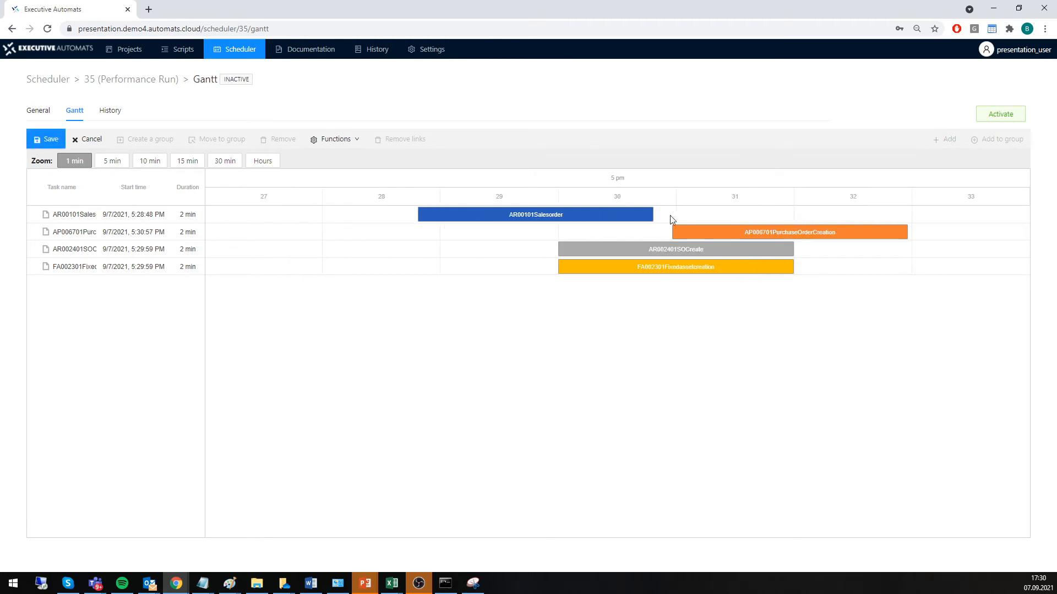
drag(656, 215, 667, 236)
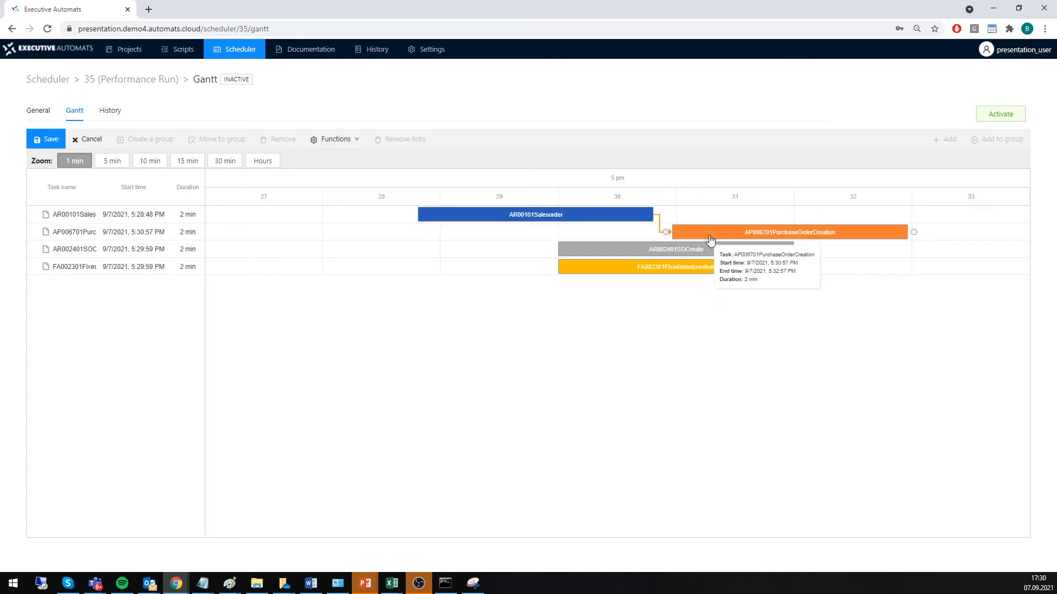
drag(729, 249, 928, 249)
drag(672, 271, 883, 282)
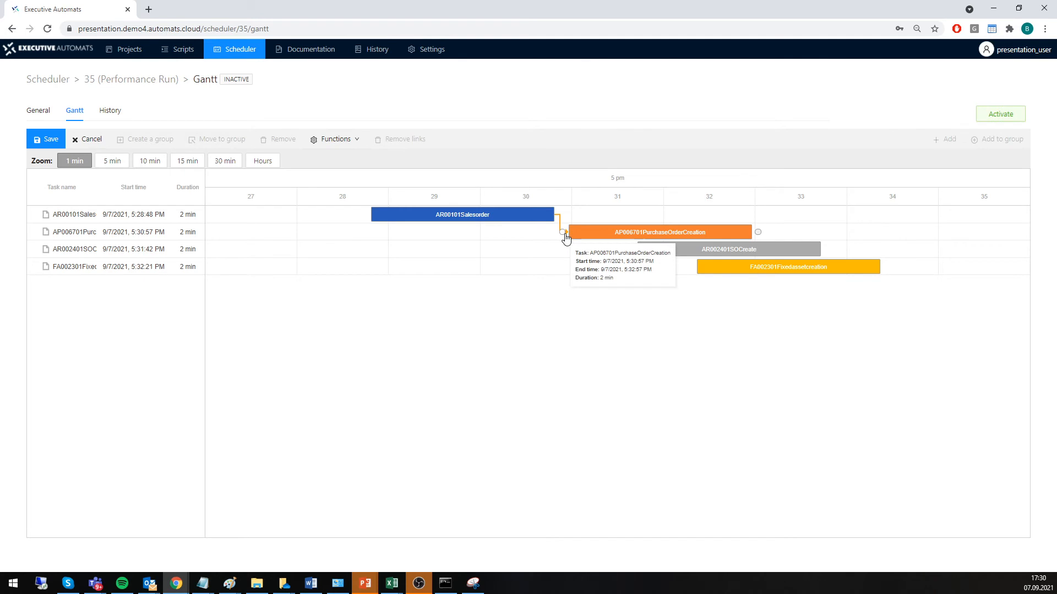
click(624, 237)
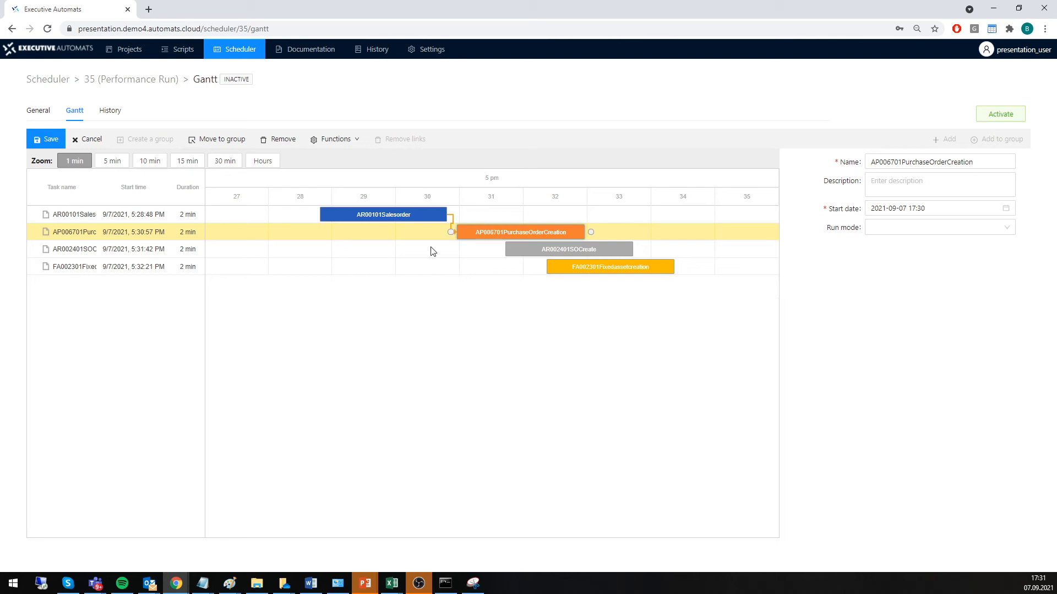
click(37, 111)
click(51, 140)
click(139, 190)
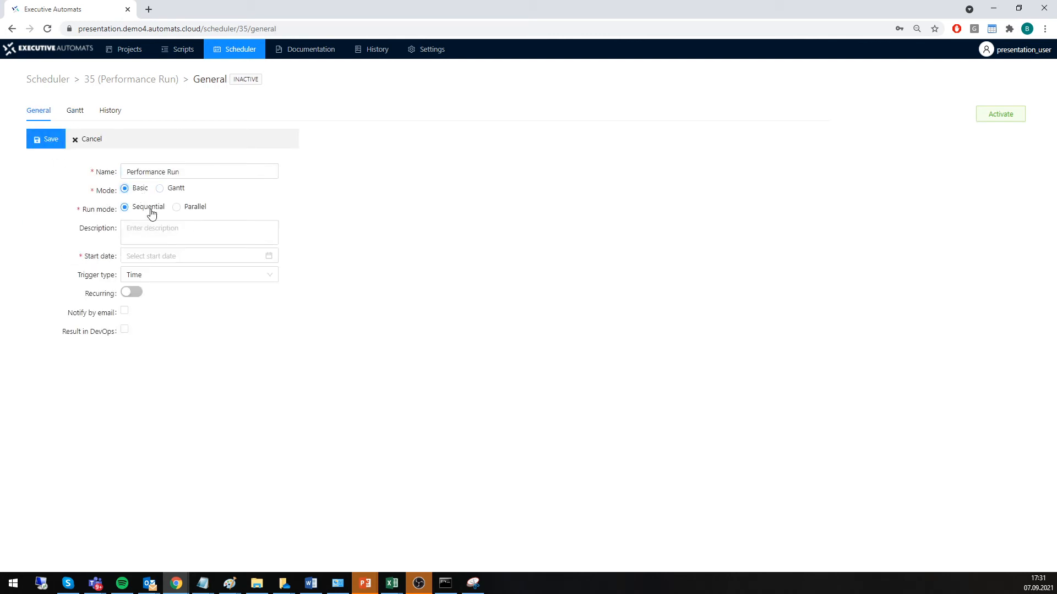
click(253, 256)
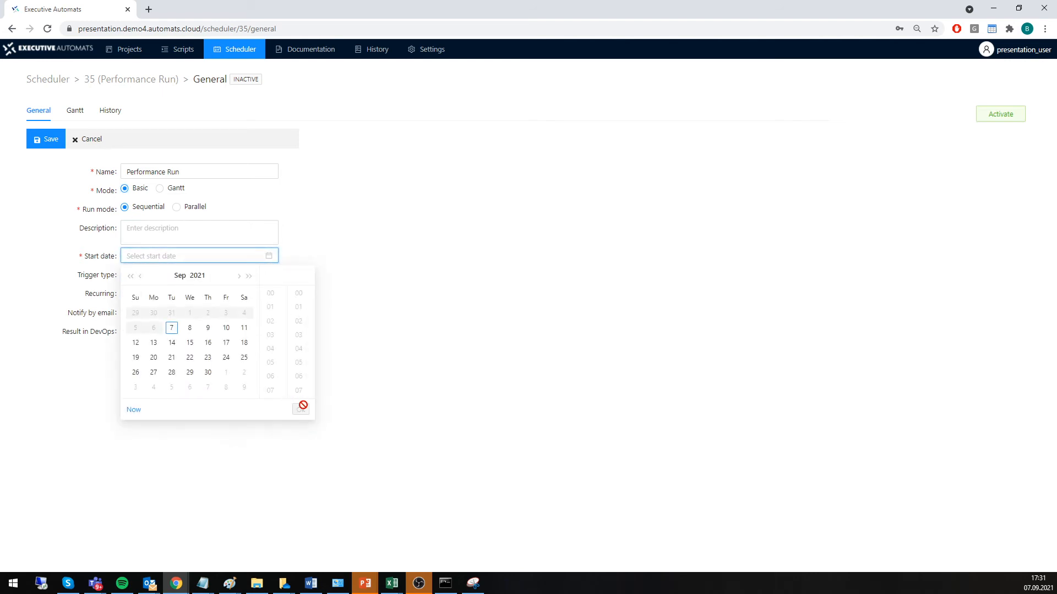
click(133, 410)
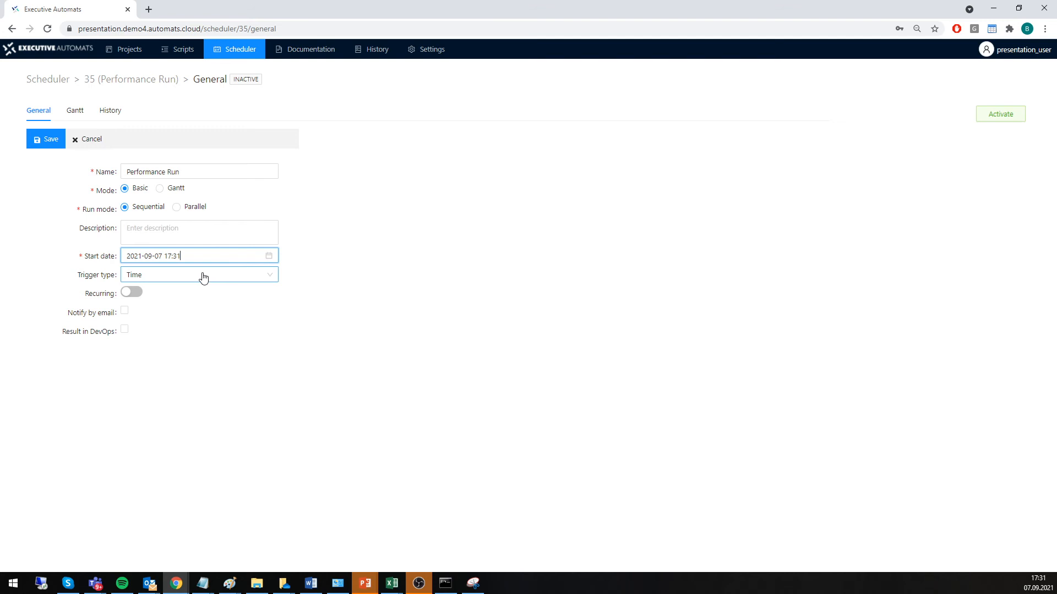
key(BackSpace)
text(3)
key(Return)
click(50, 144)
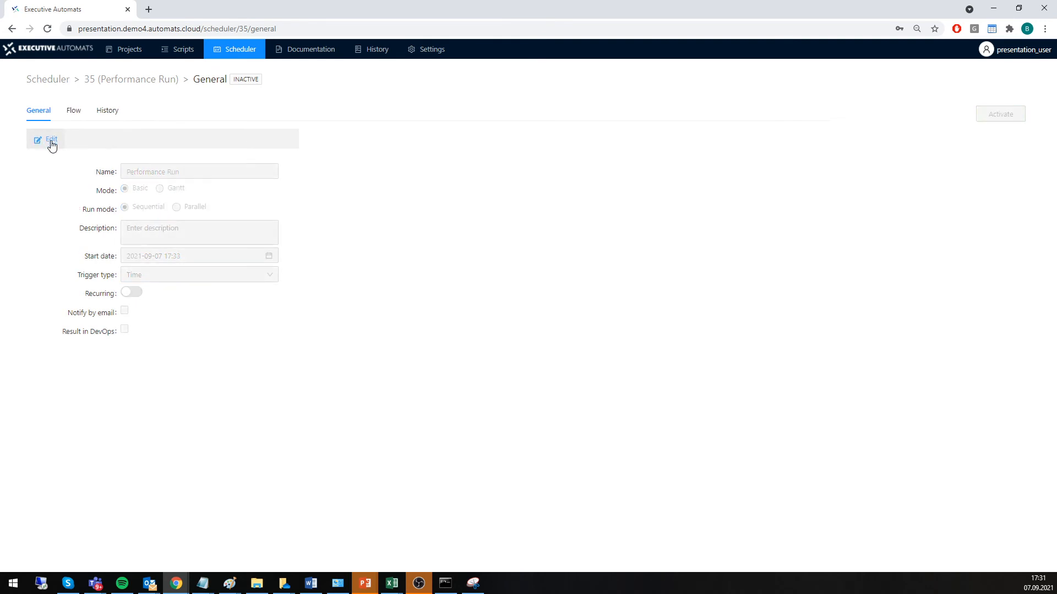
Add script 95, Sales Creation stresstest, to the job's flow with a repeat count of 30 and save the flow.
click(73, 110)
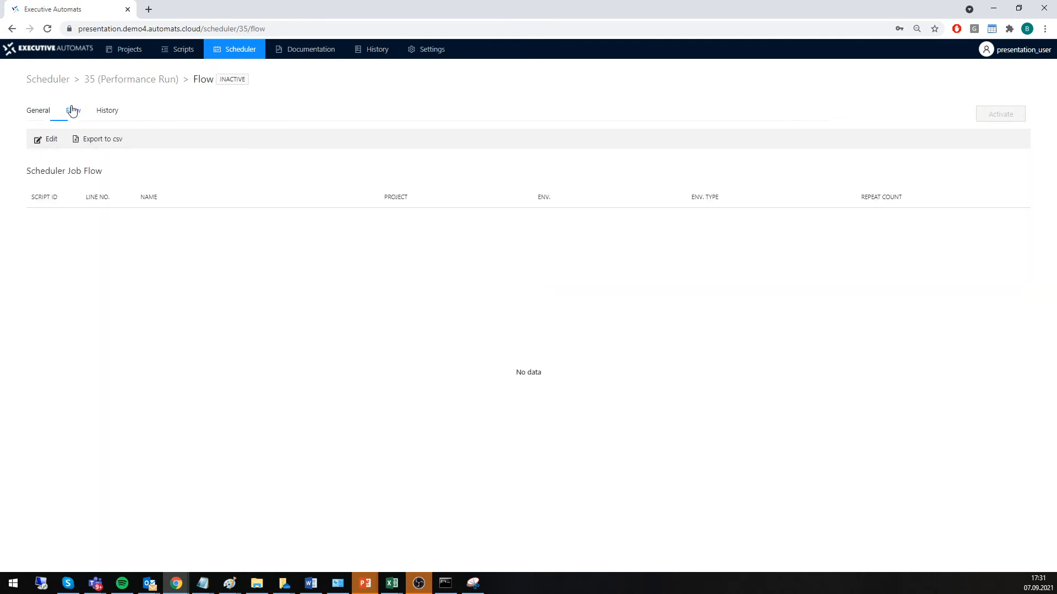
click(45, 140)
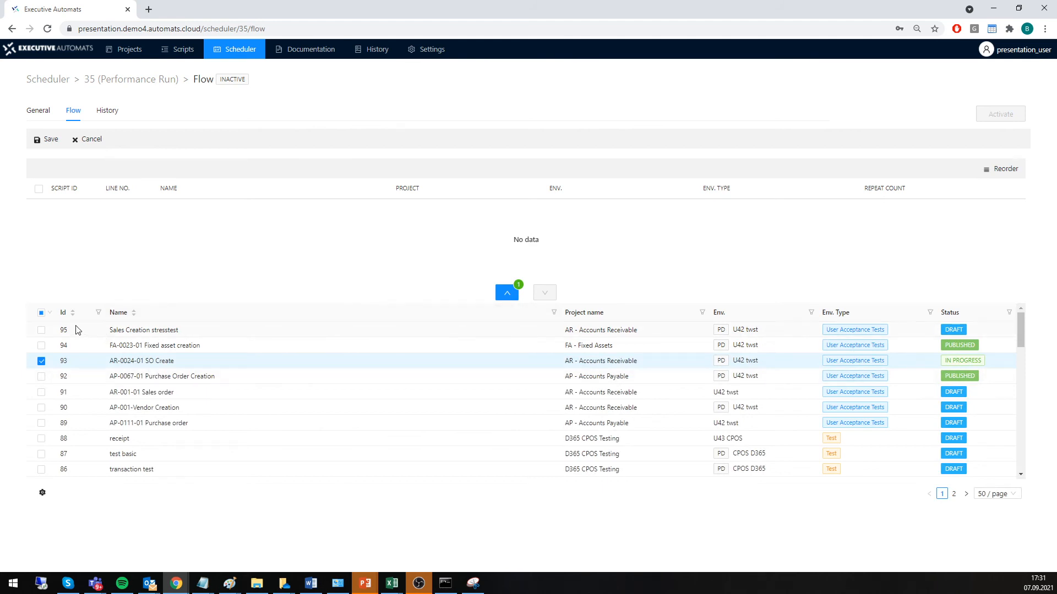
click(41, 330)
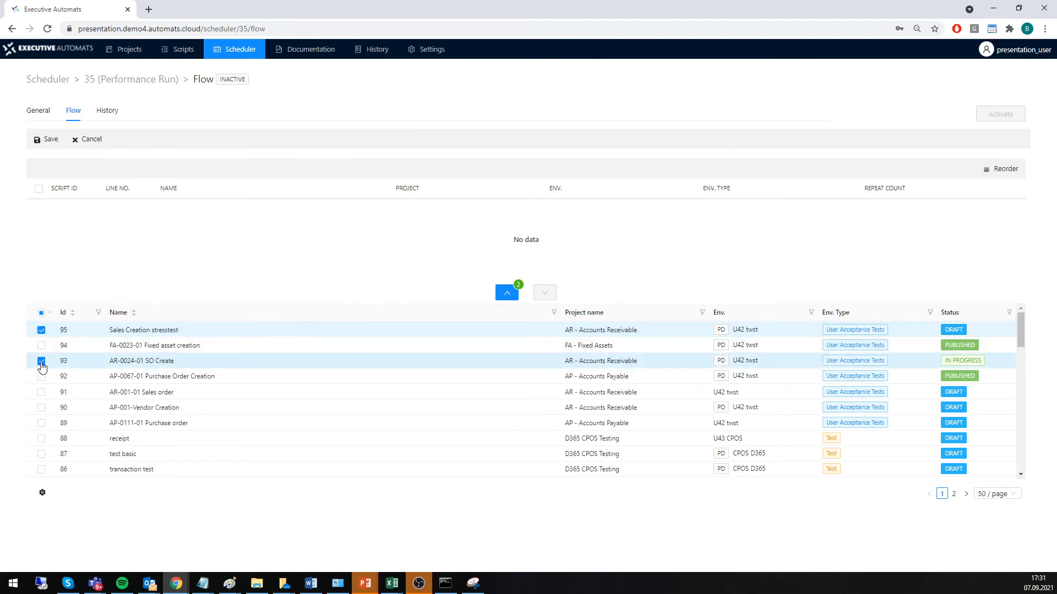
click(41, 361)
click(506, 292)
click(877, 210)
key(BackSpace)
text(30)
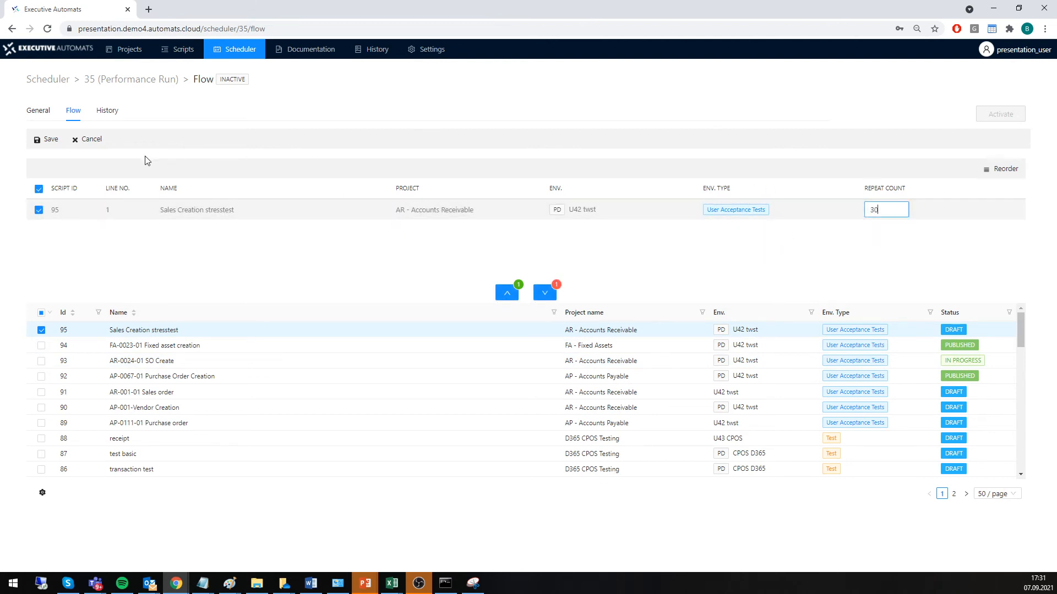
click(46, 142)
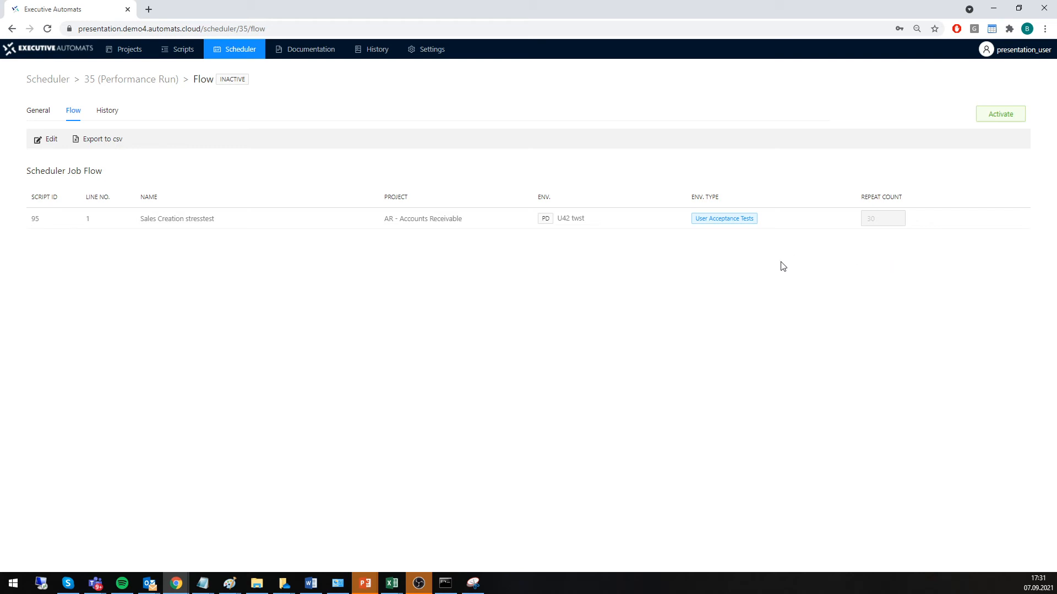
Edit the flow again to set the Sales Creation stresstest repeat count to 30, save it and activate the job.
click(48, 141)
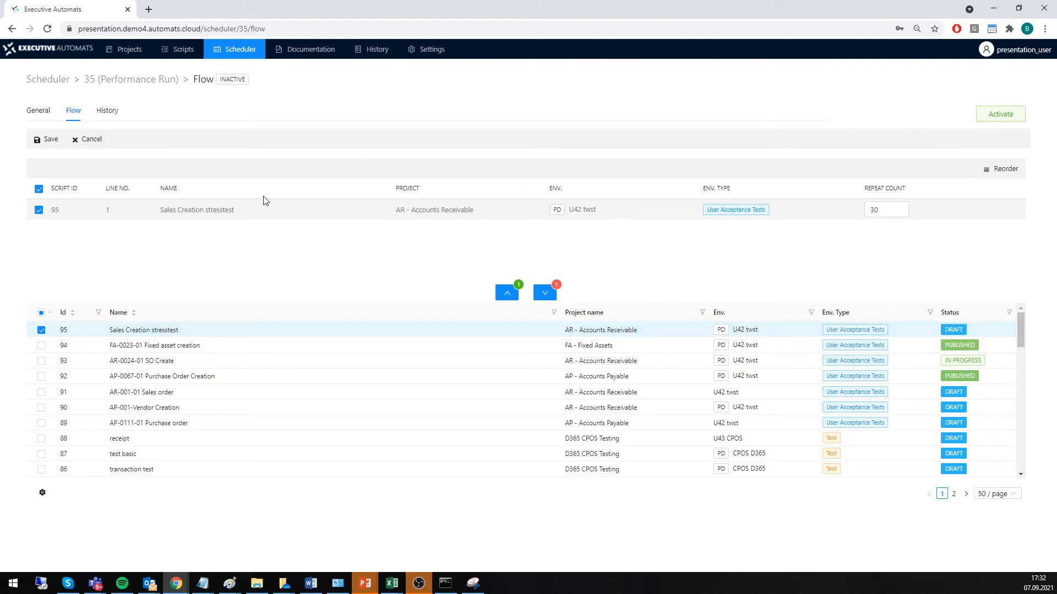
click(49, 139)
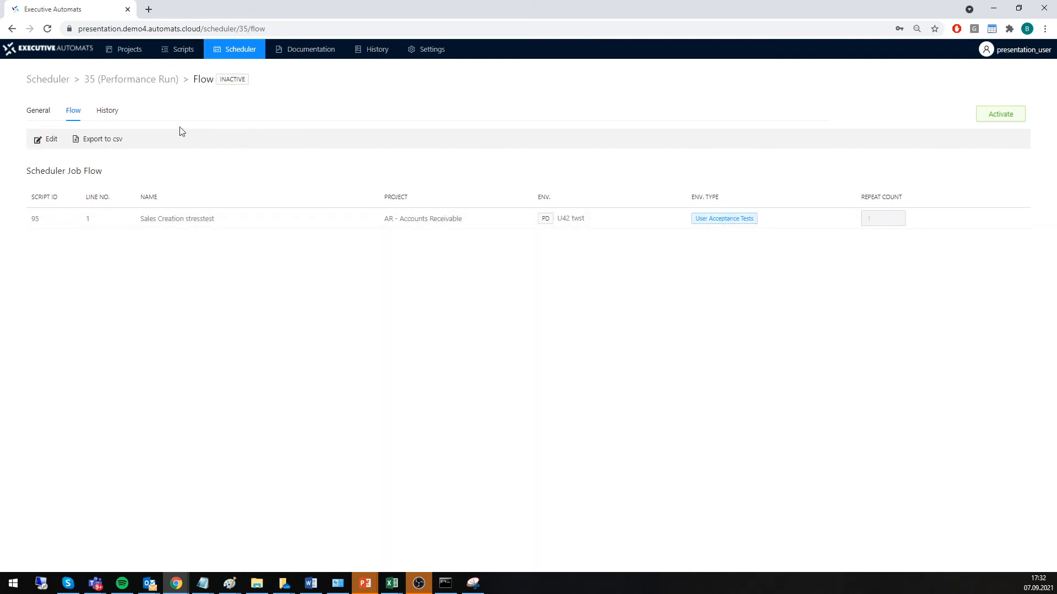
click(49, 139)
drag(883, 212, 838, 223)
text(30)
click(48, 140)
click(1003, 117)
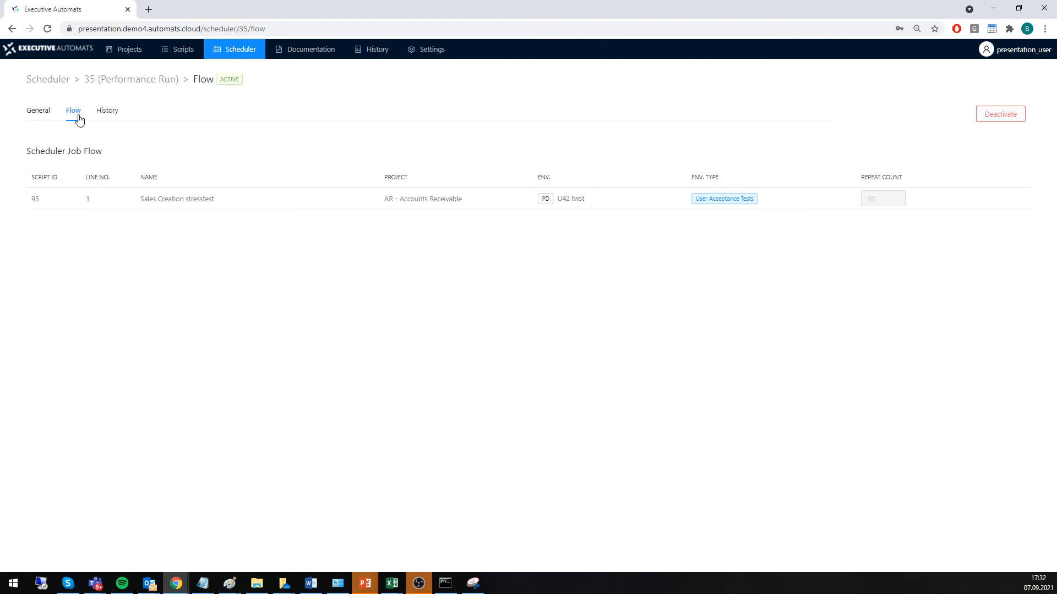
Check the job's scheduled start against the system clock, review its flow and refresh its run history.
click(41, 116)
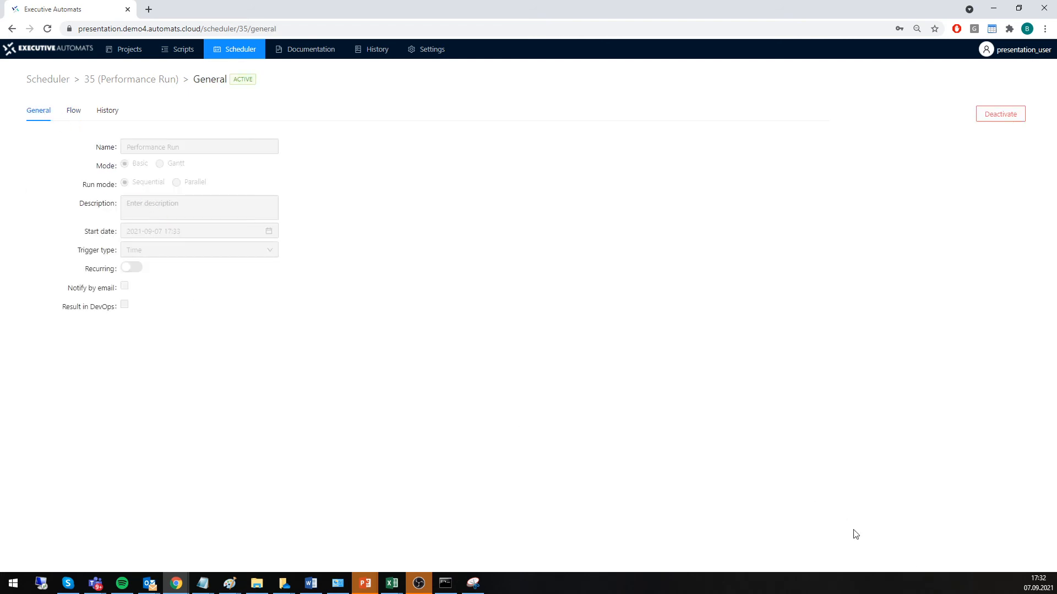
click(1038, 583)
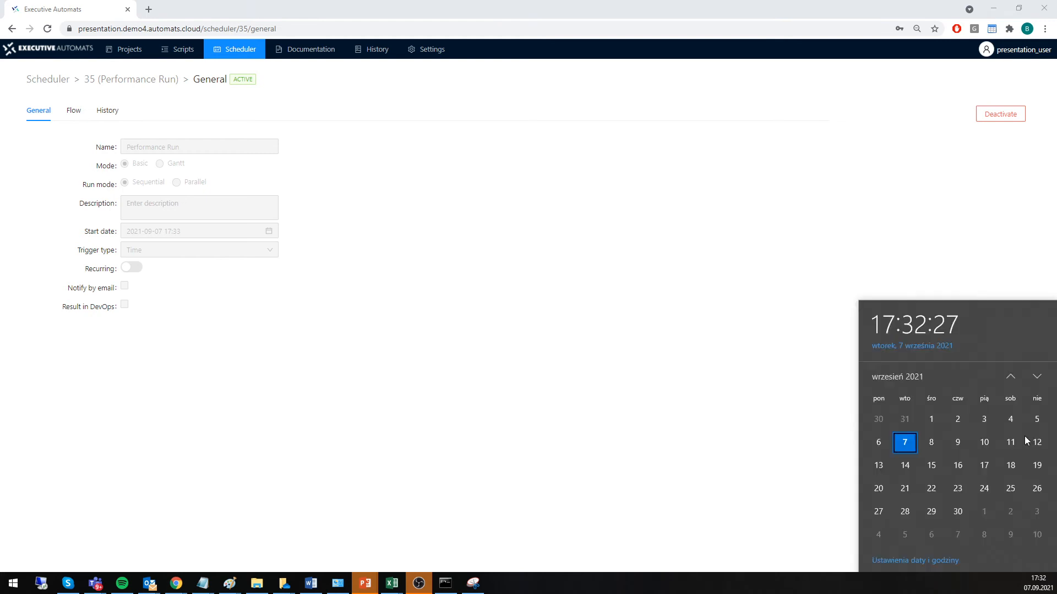
click(105, 111)
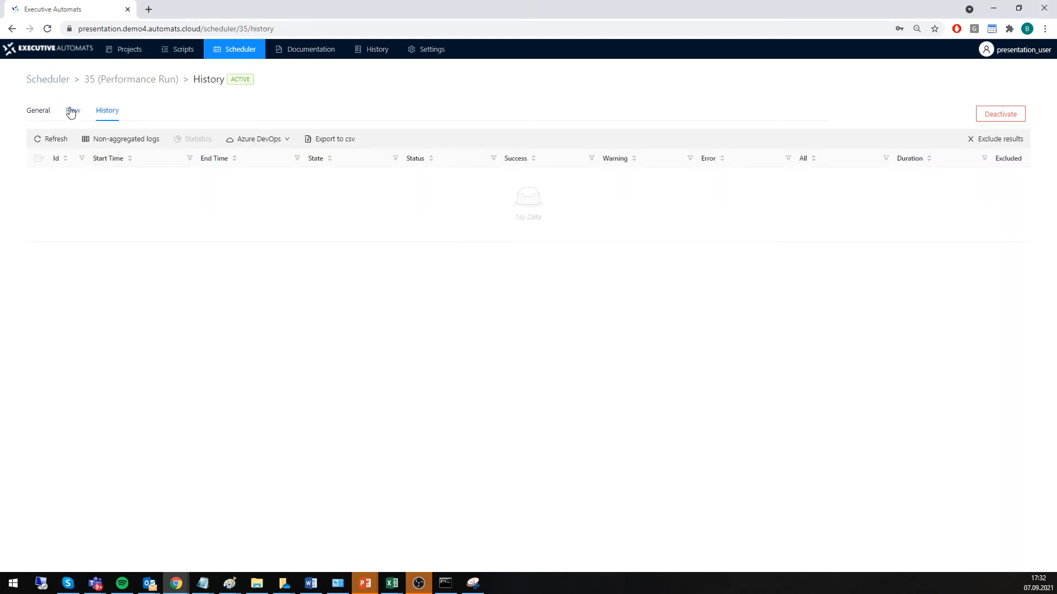
click(70, 112)
click(117, 119)
click(40, 140)
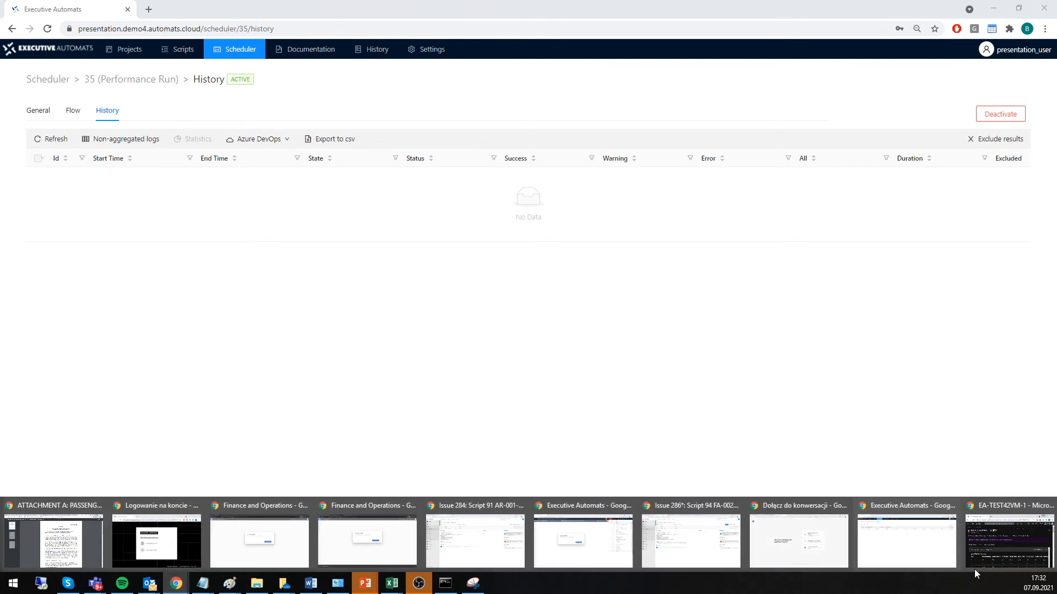
Switch to the Azure portal's EA-TEST42VM-1 Insights window, view the CPU and memory charts, and refresh the performance data.
click(1011, 540)
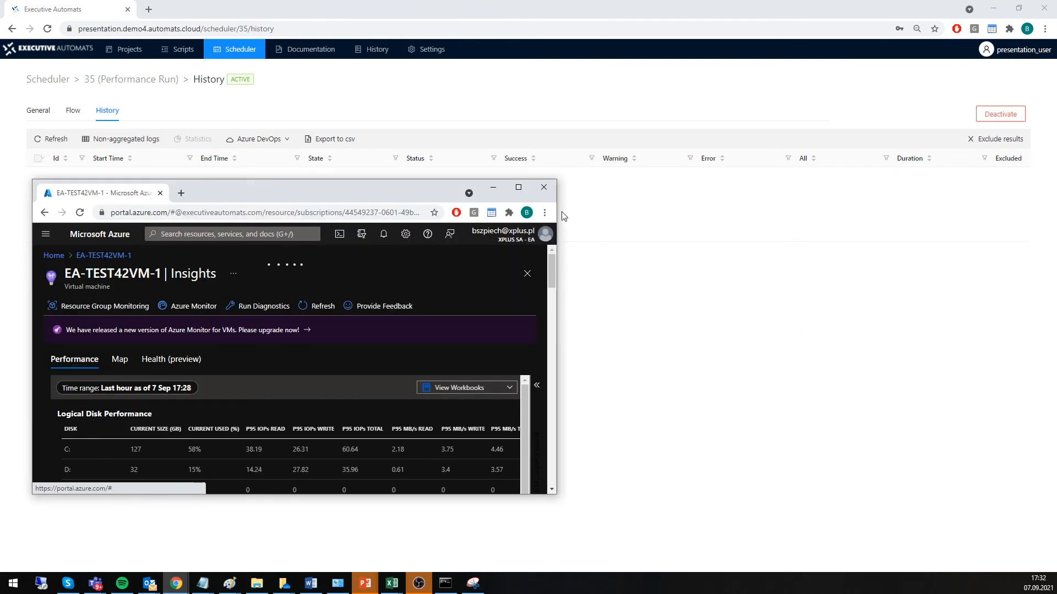
click(518, 187)
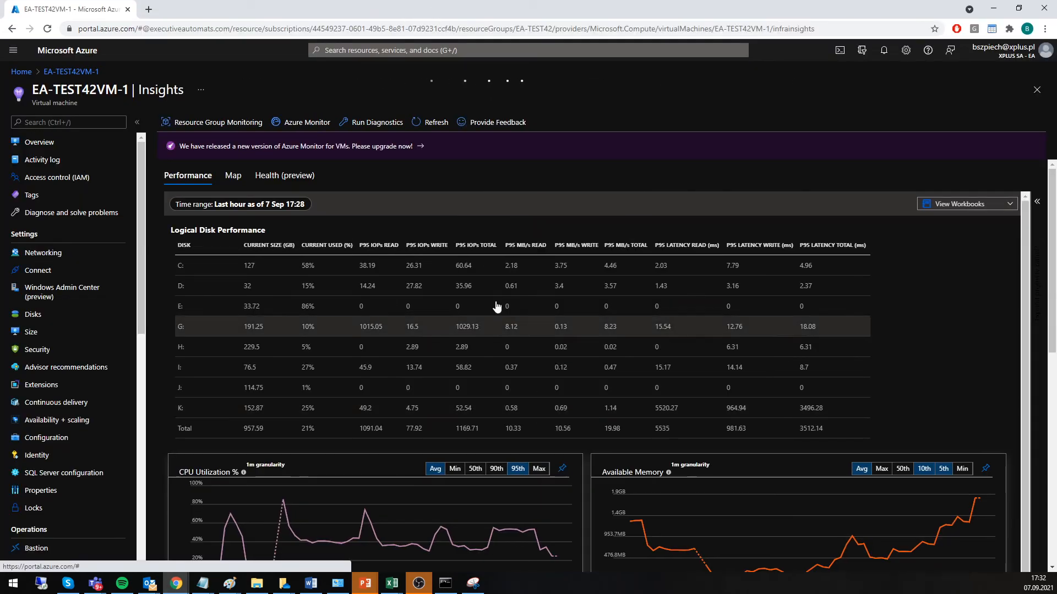
scroll(455, 325, down, 1)
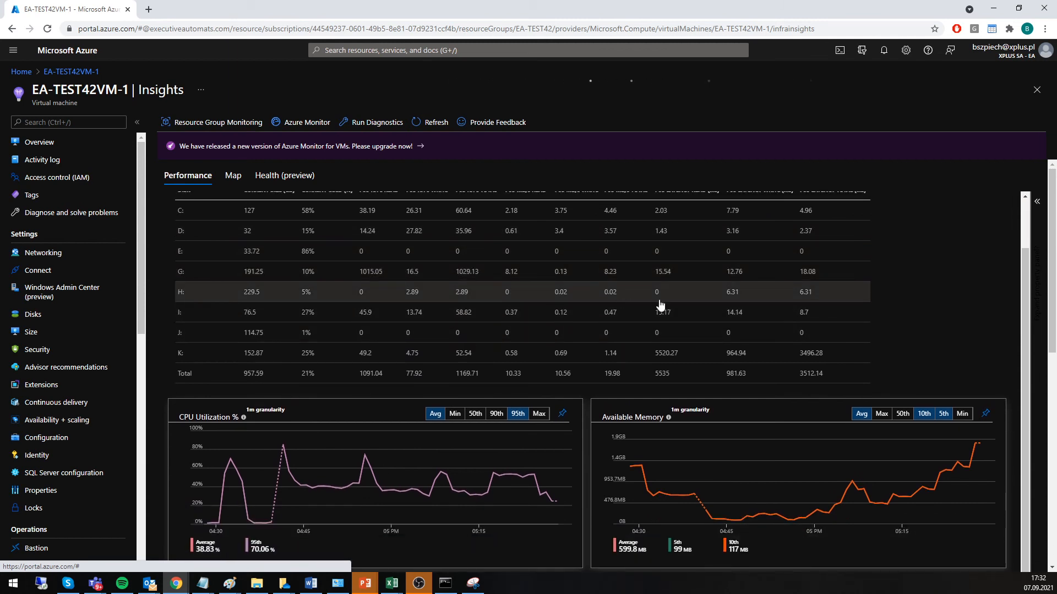
scroll(662, 304, down, 1)
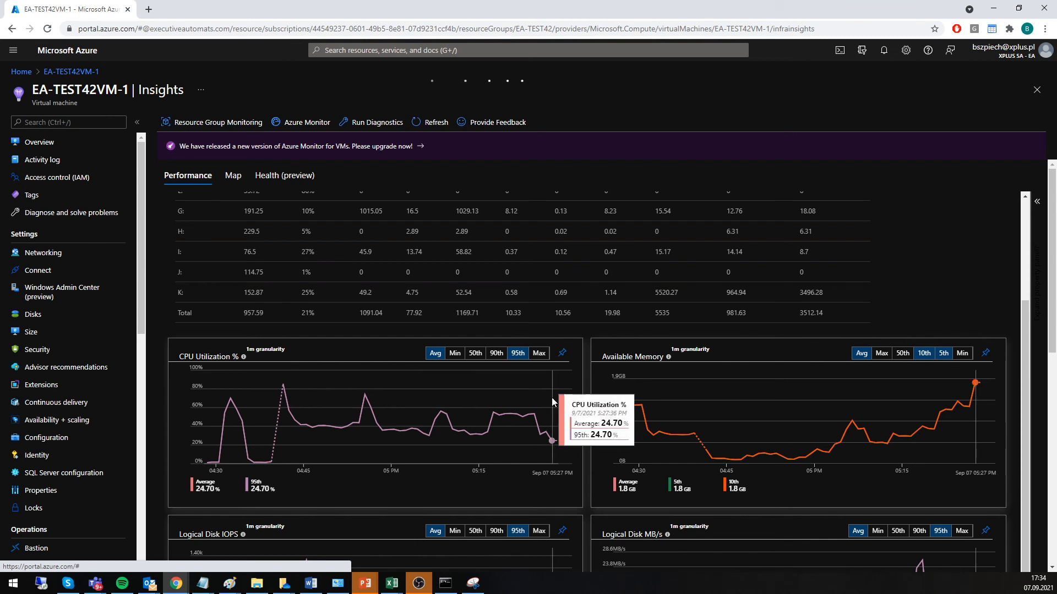
click(431, 123)
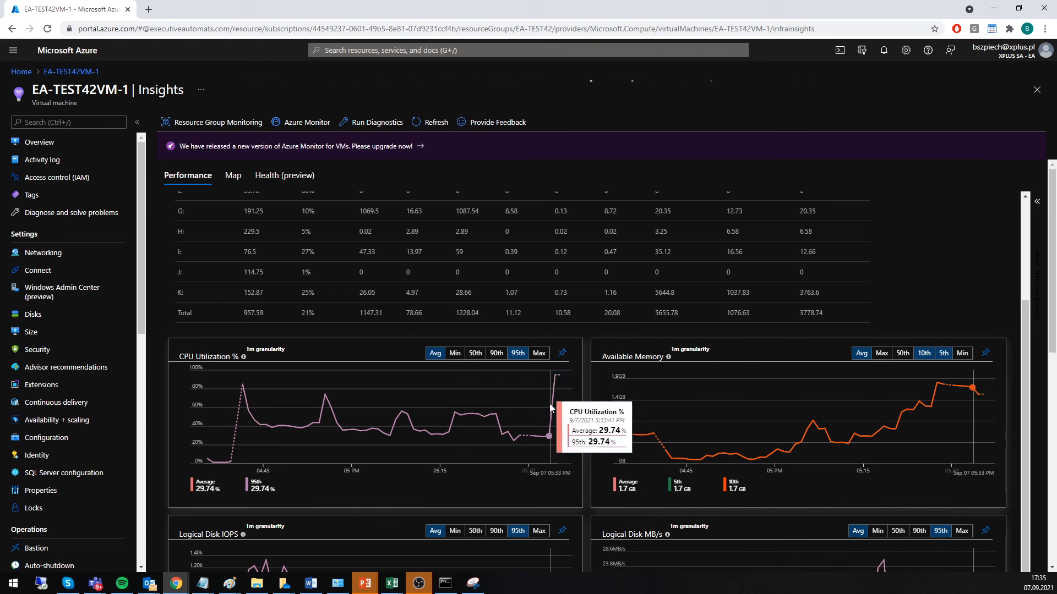
Examine the virtual machine's CPU, memory, logical disk and network charts for the effect of the stress test.
scroll(528, 409, down, 1)
scroll(536, 411, down, 2)
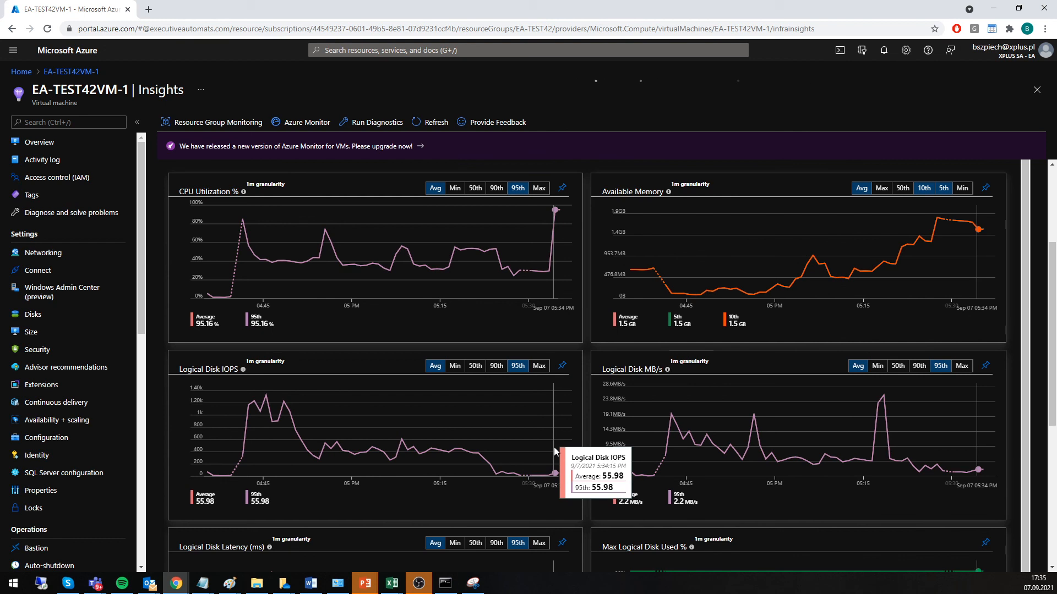
scroll(589, 441, down, 4)
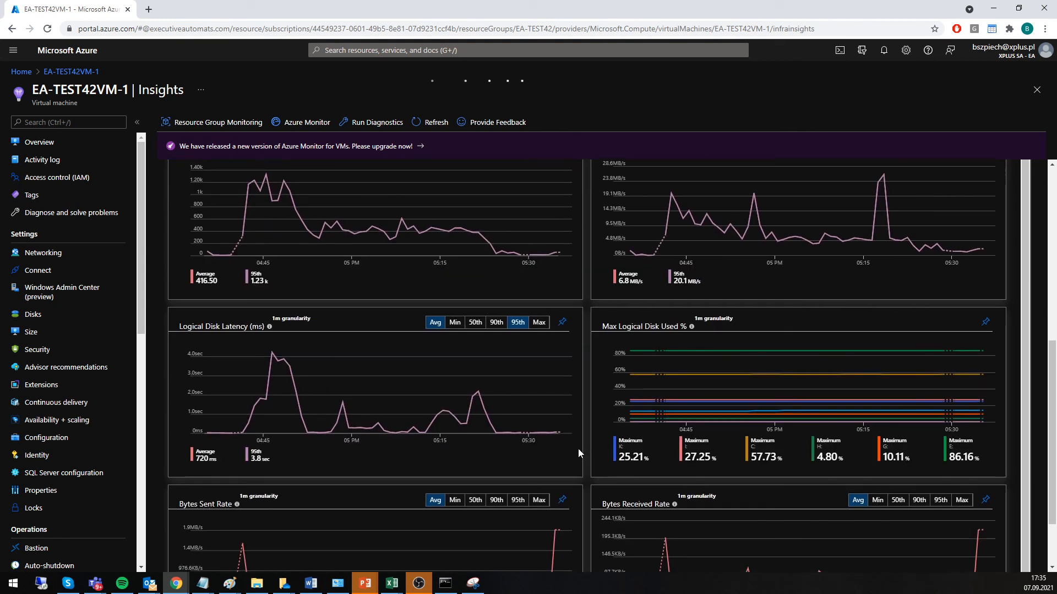
scroll(578, 448, down, 2)
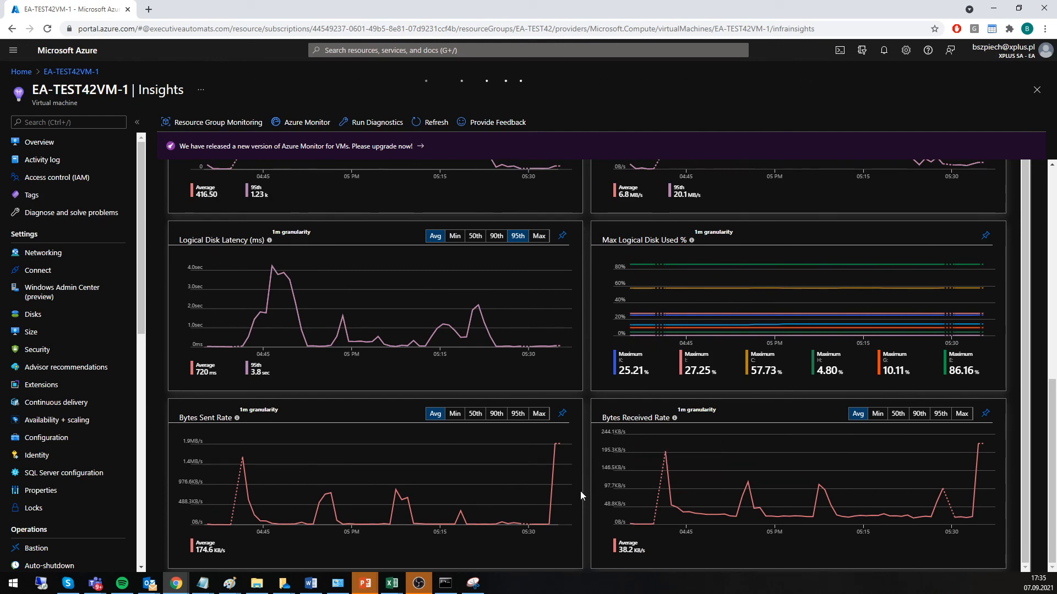
scroll(578, 495, up, 2)
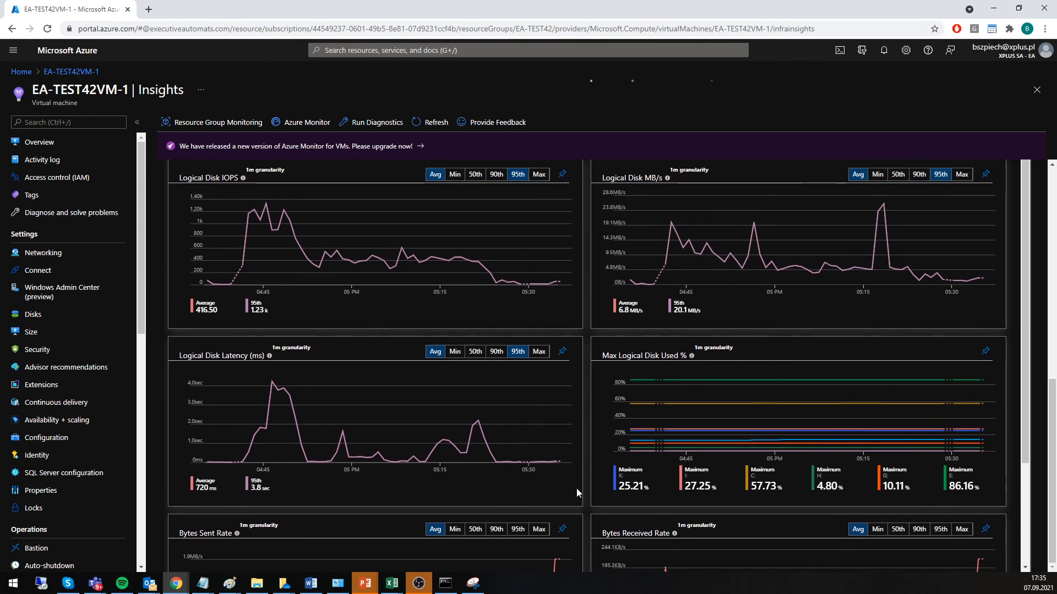
scroll(576, 487, up, 4)
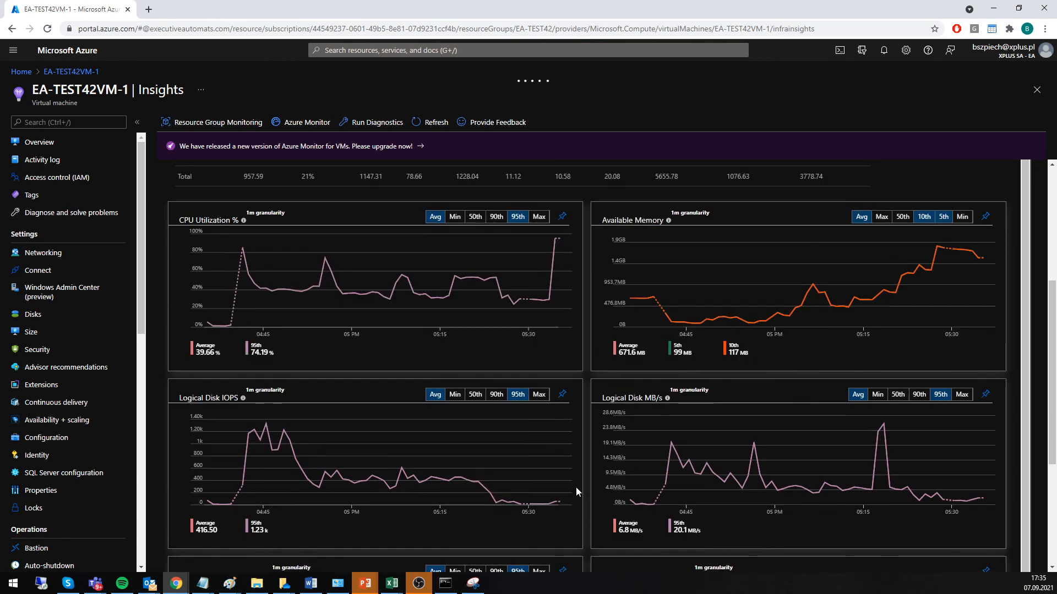
scroll(576, 487, up, 5)
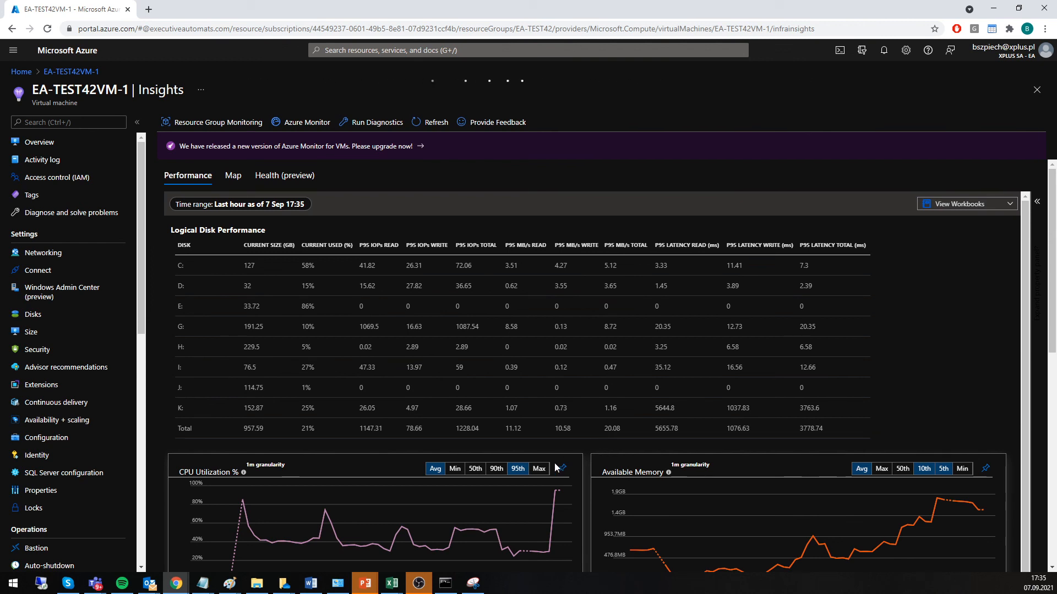
Switch back to Executive Automats and open the general info of script 95, Sales Creation stresstest, for editing.
mouse_move(178, 589)
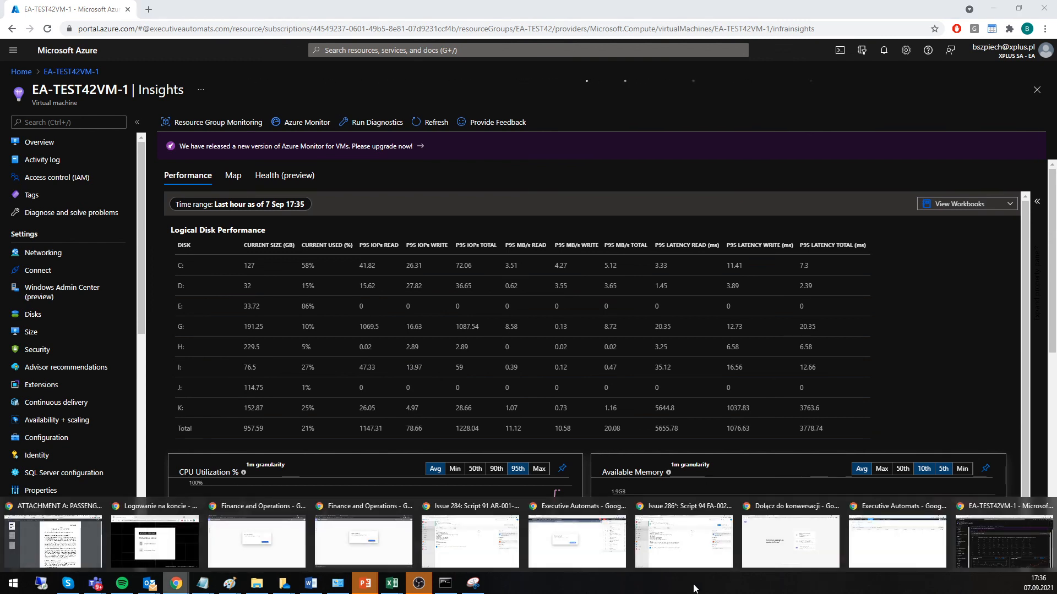
click(897, 542)
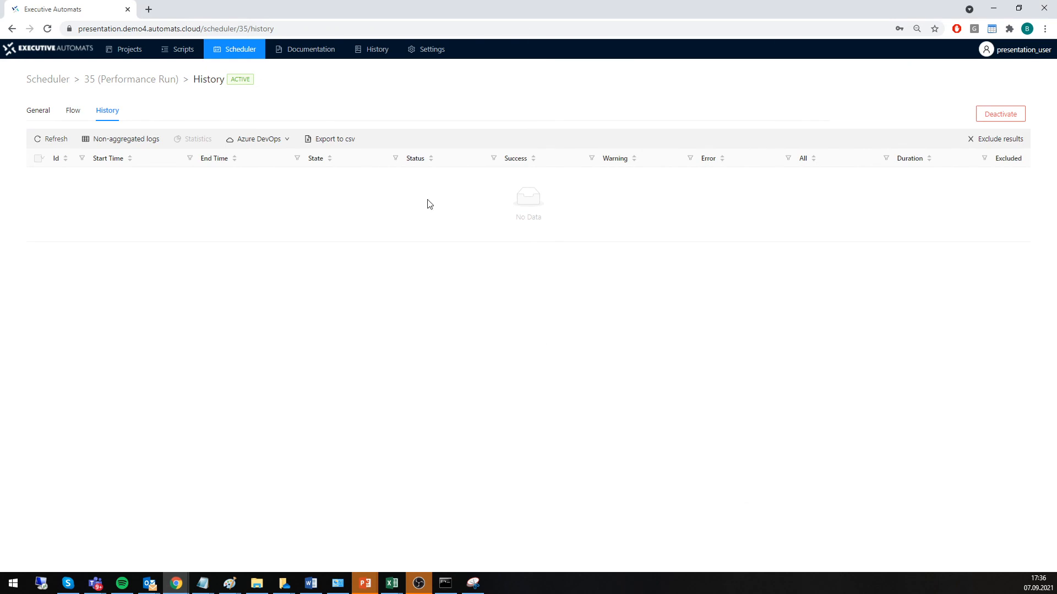
click(184, 50)
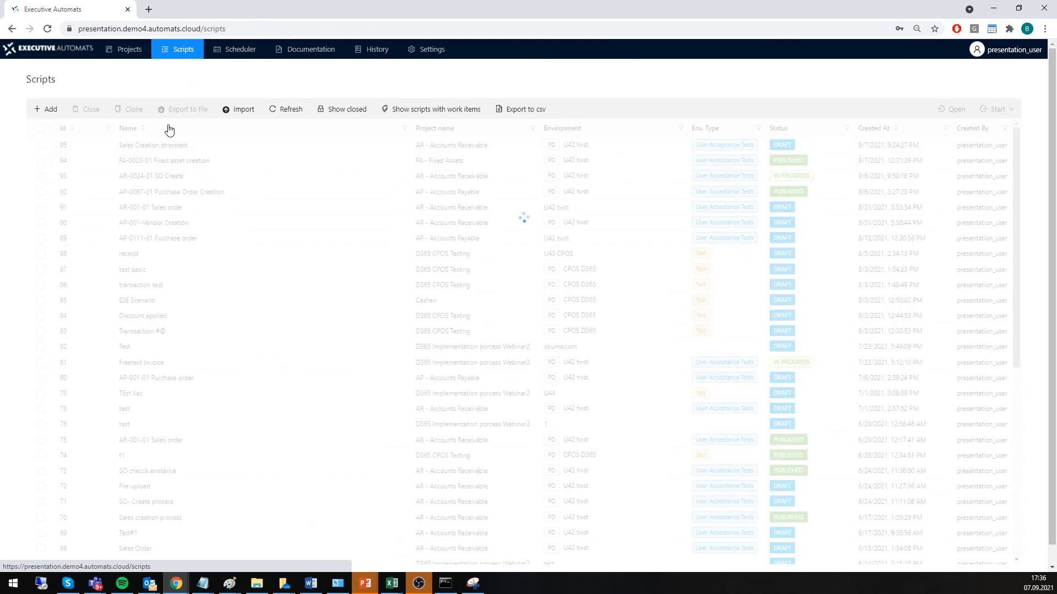
double_click(153, 146)
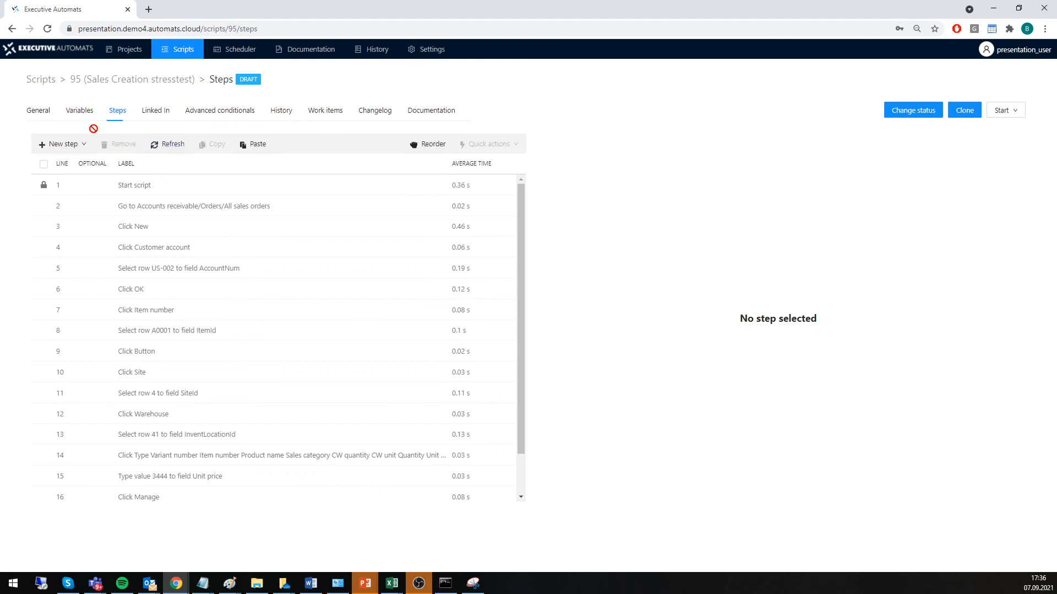
click(36, 111)
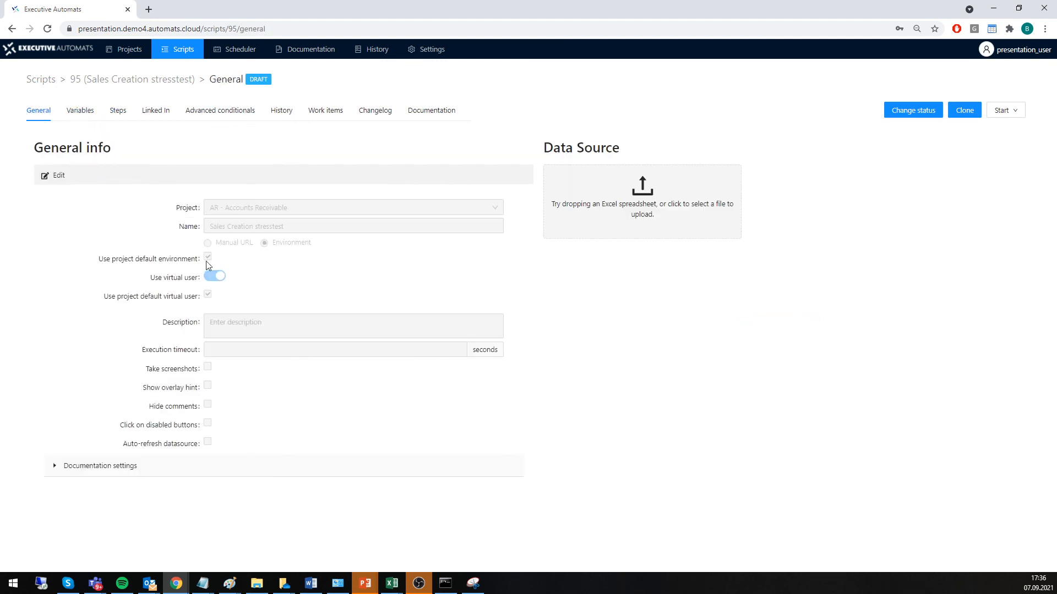
click(55, 176)
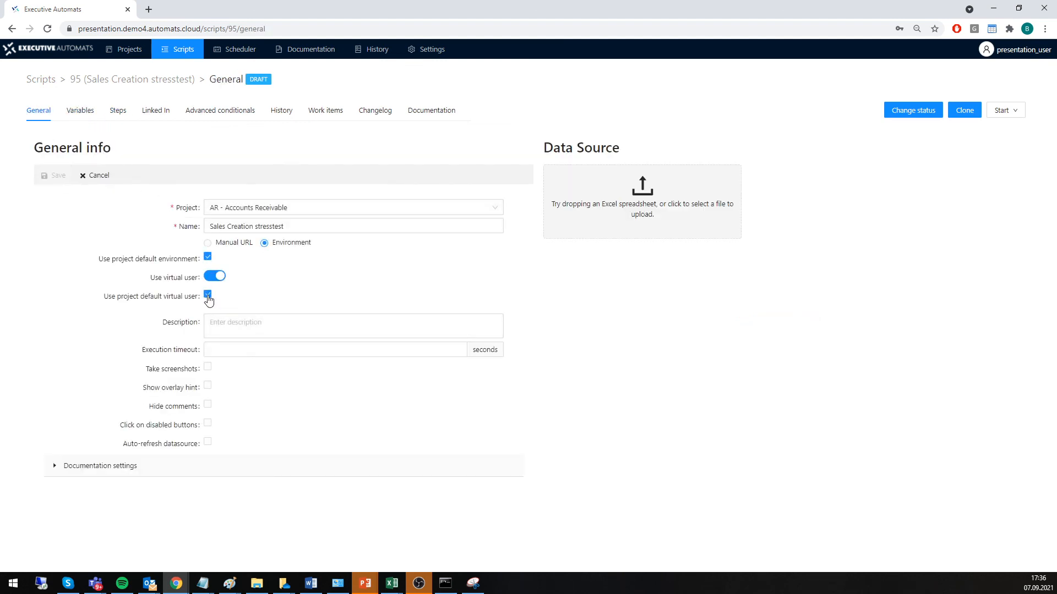
Disable the project default environment and virtual user to view the selectable environments, and re-enable both defaults.
click(208, 296)
click(209, 257)
click(215, 277)
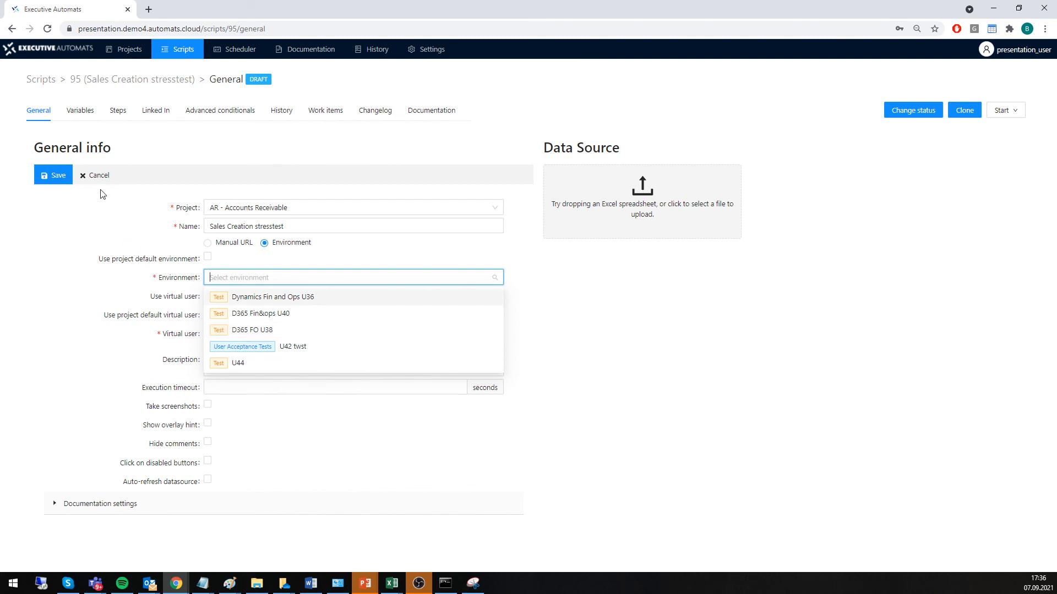
click(138, 252)
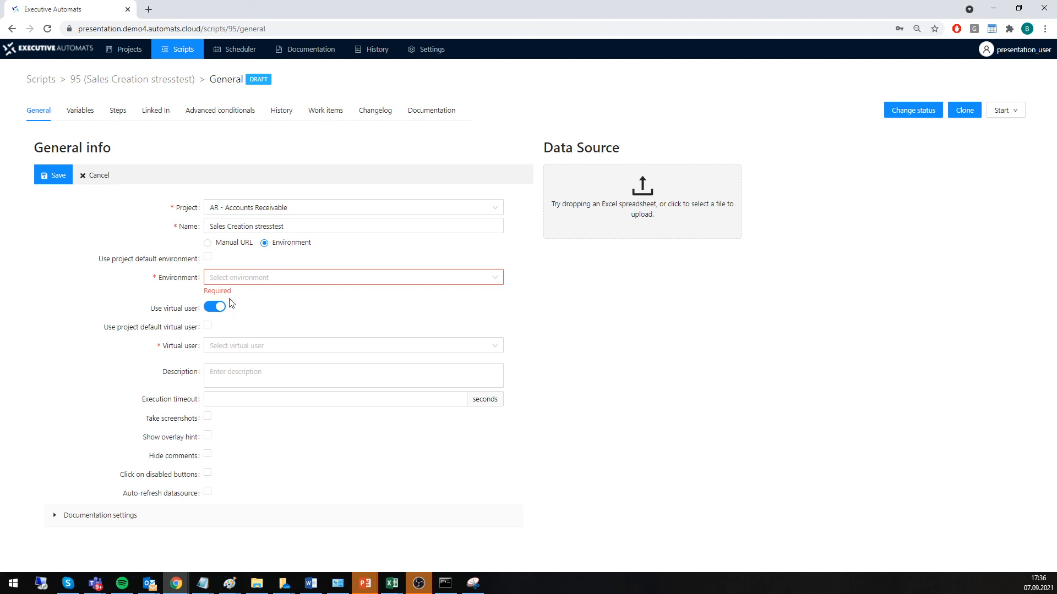
click(225, 278)
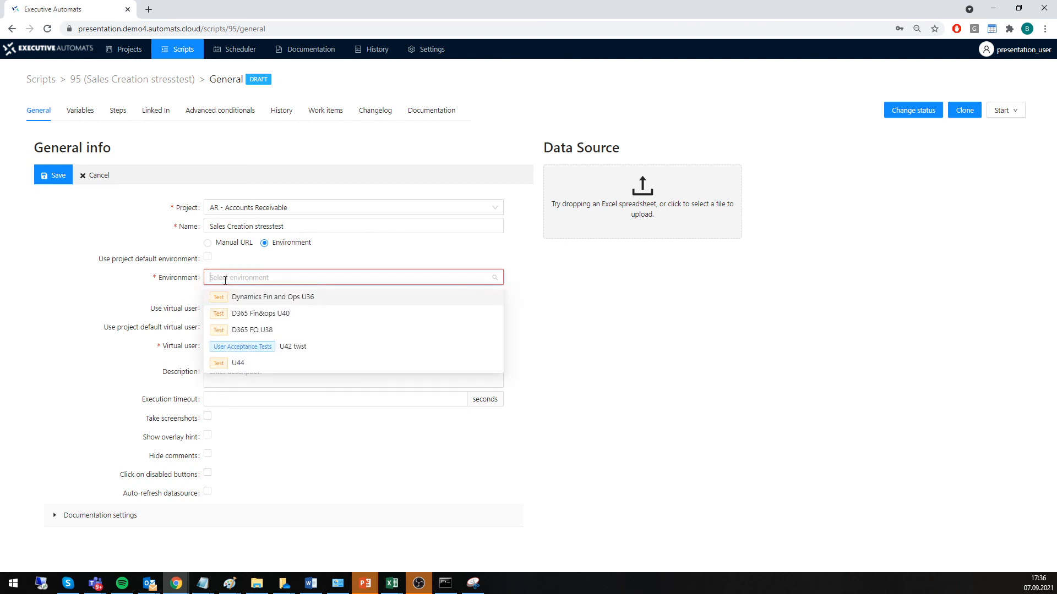
click(208, 256)
click(209, 294)
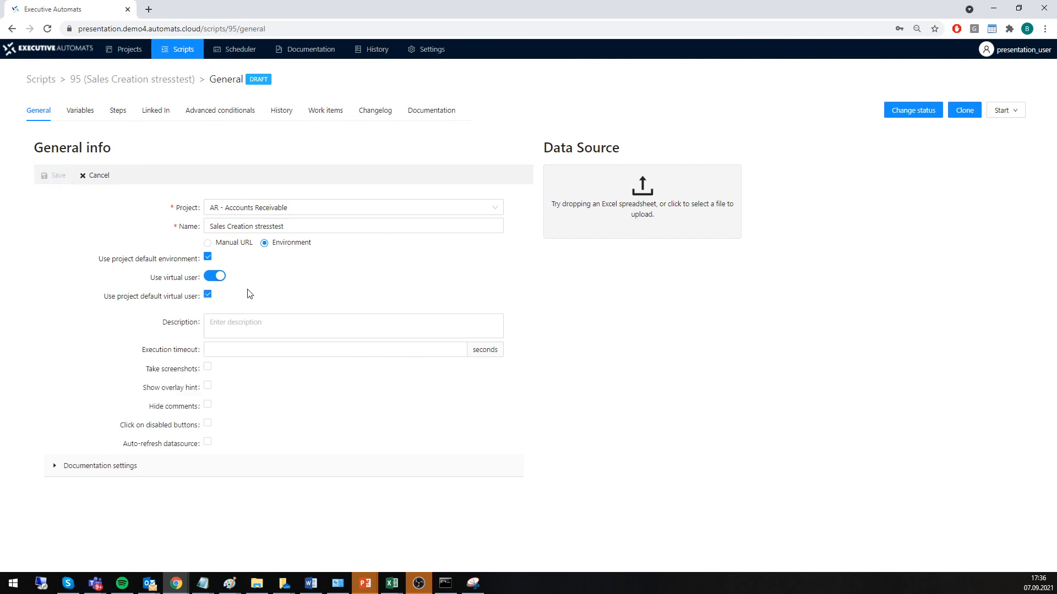